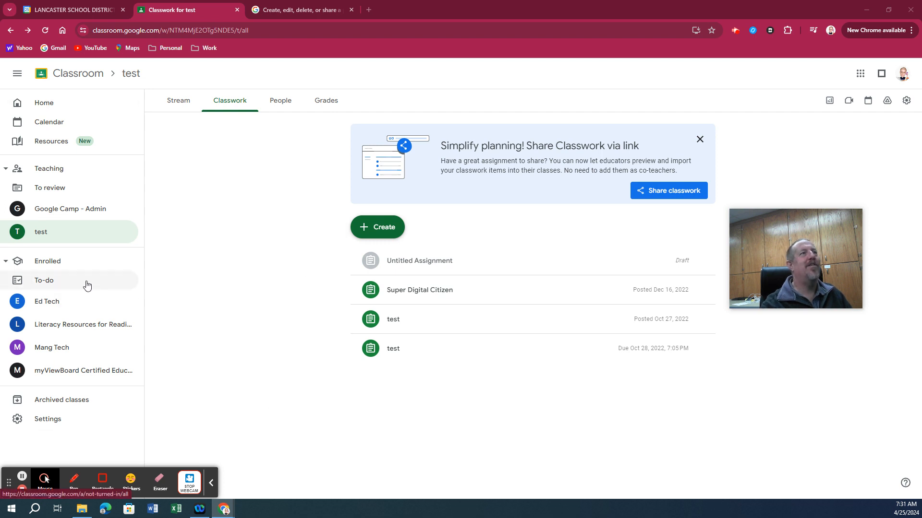
Create a new assignment in the test class and start attaching a YouTube video to it.
left_click(380, 226)
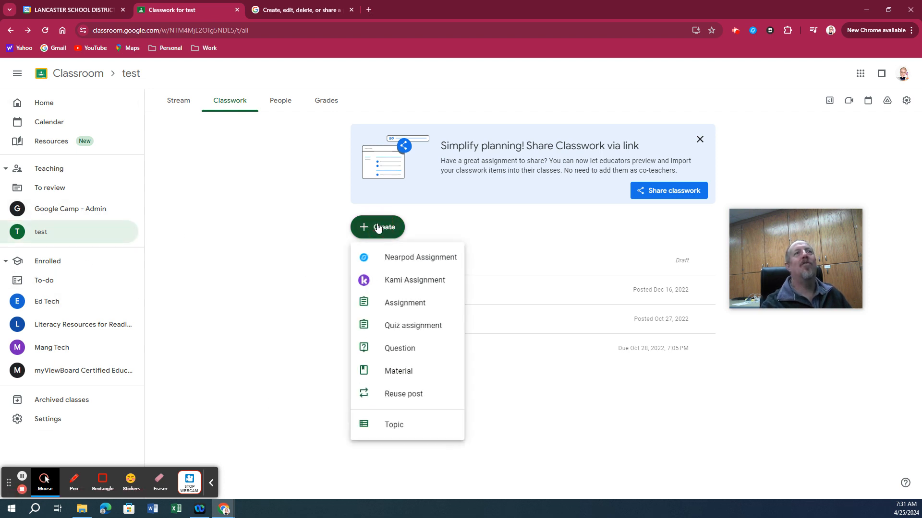
left_click(411, 306)
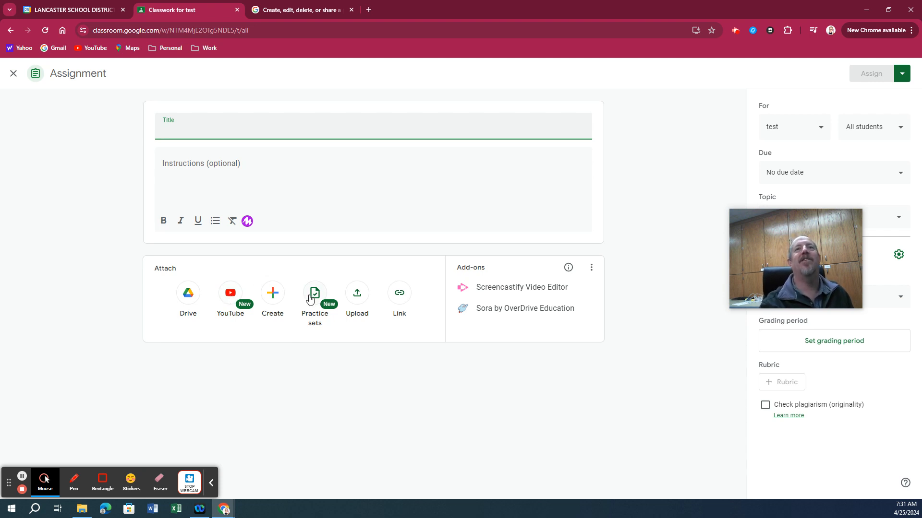
left_click(230, 294)
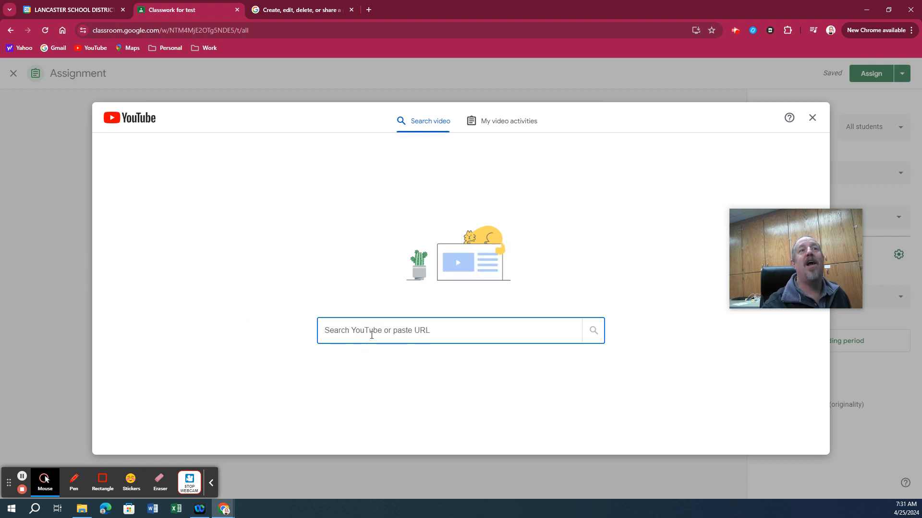
Look at the saved video activities and the options of the Ancient Egypt for Kids activity.
left_click(473, 123)
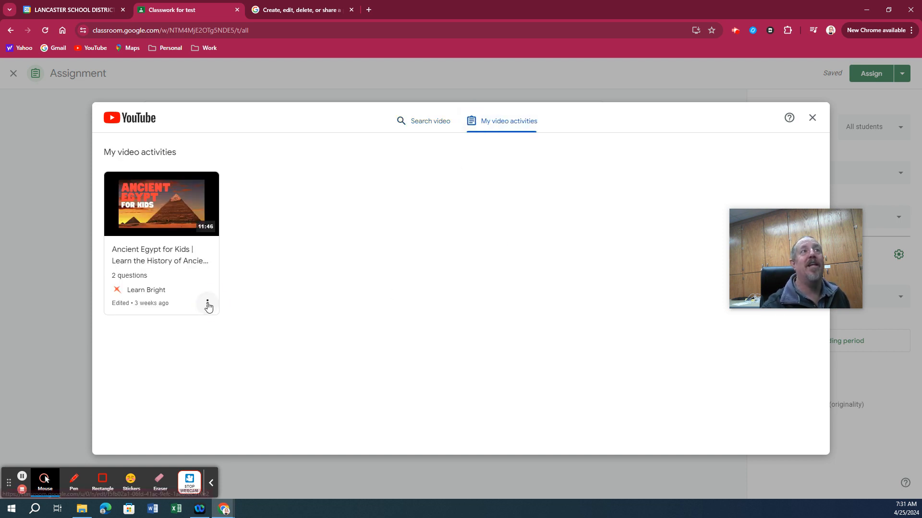
left_click(207, 305)
left_click(309, 283)
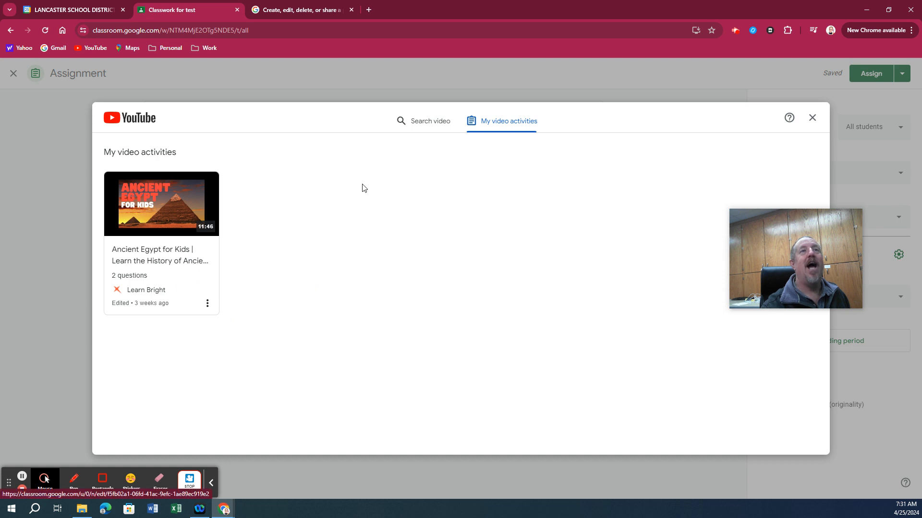
Search YouTube videos for "Ancient Rome for kids" and choose the Learn Bright video for adding questions.
left_click(437, 120)
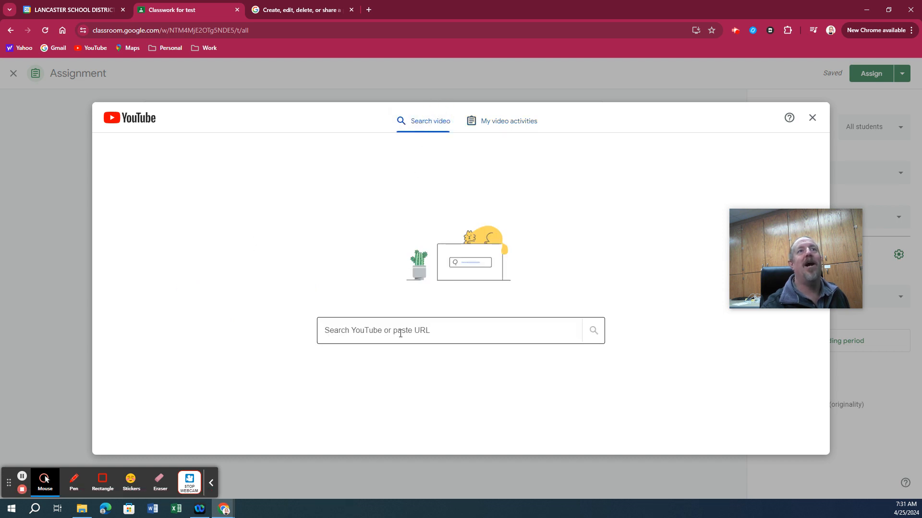
type("And")
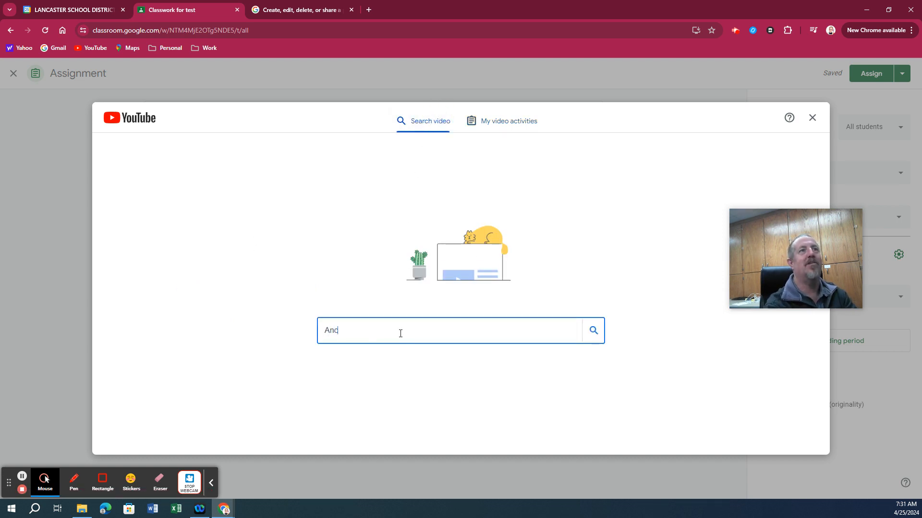
type("ient Rome for")
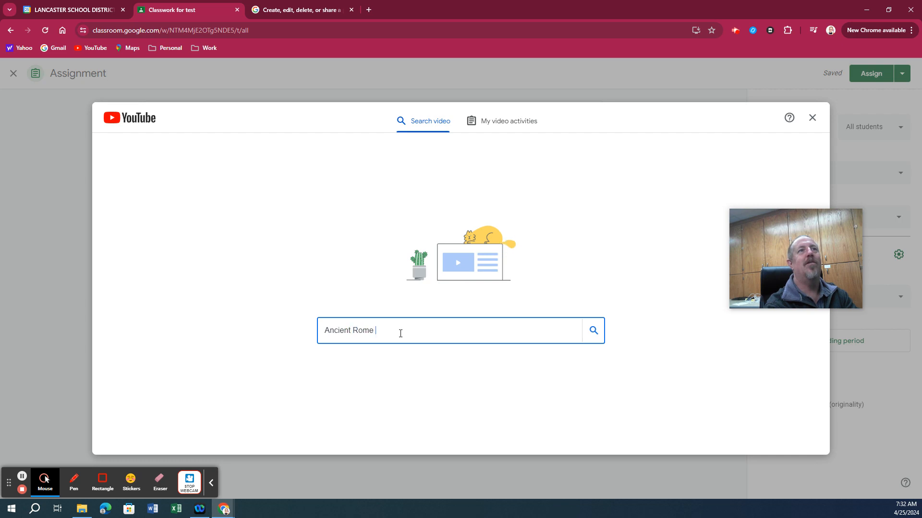
type(" kids")
key("Return")
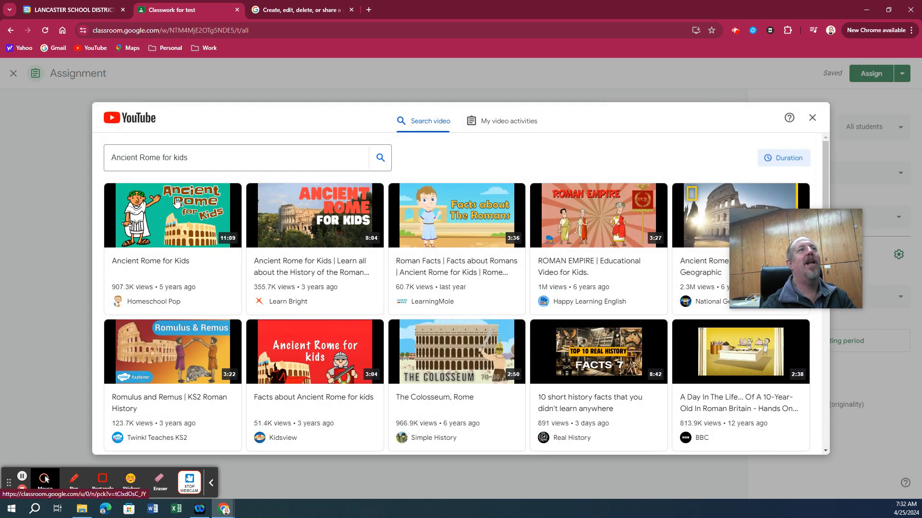
left_click(338, 227)
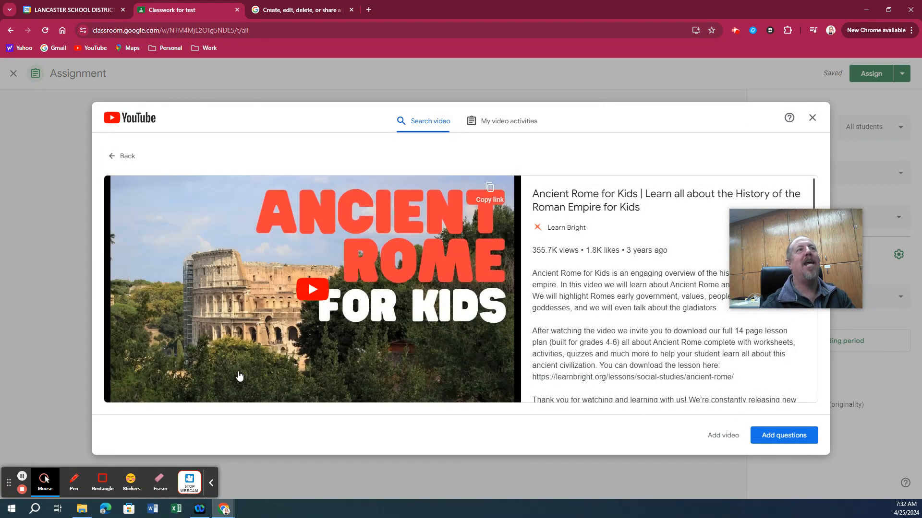
left_click(796, 440)
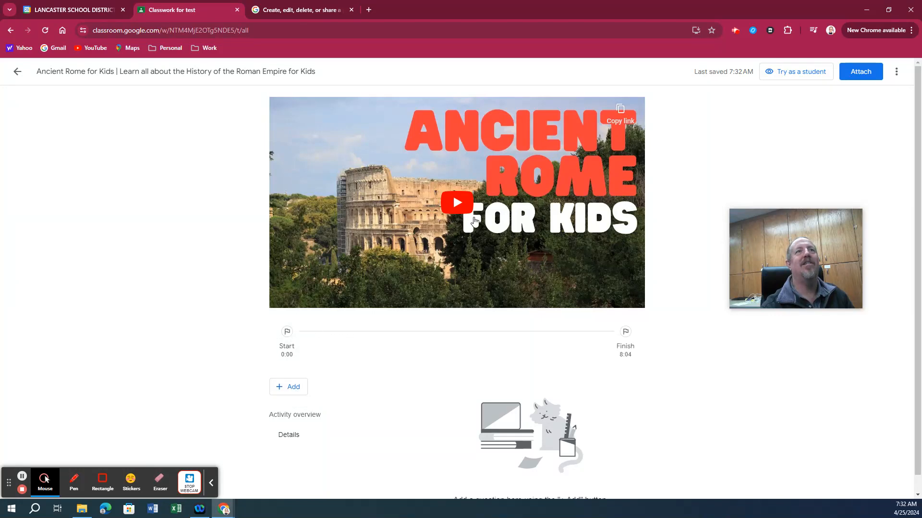
Pause the video at 1:12 on the bridge scene and add an open-ended question there.
left_click(457, 202)
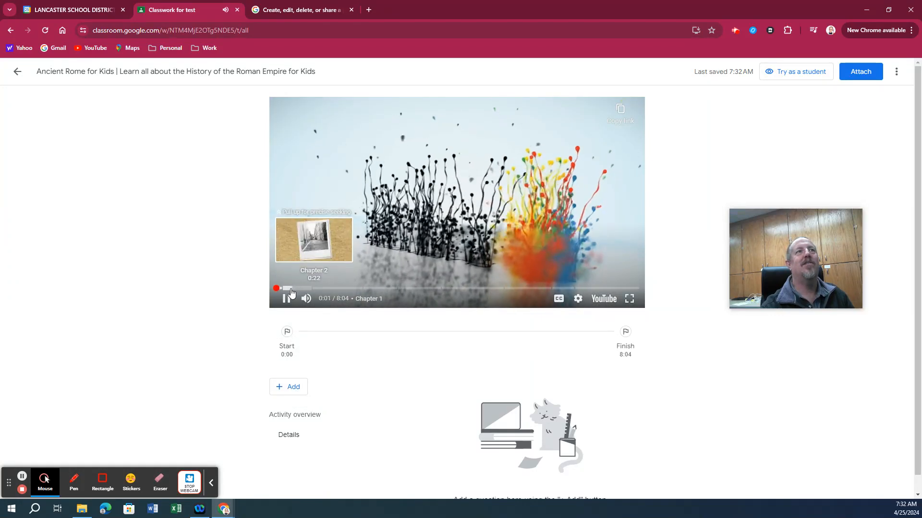
left_click(300, 288)
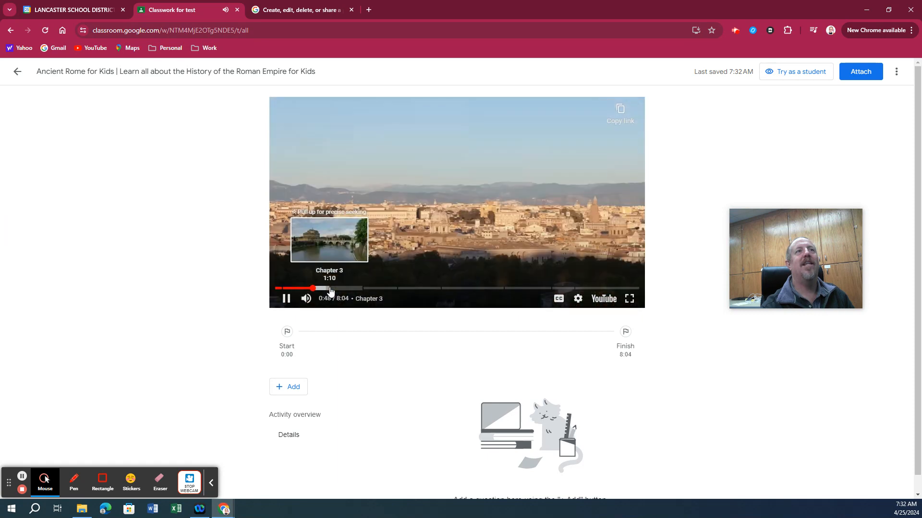
left_click(328, 288)
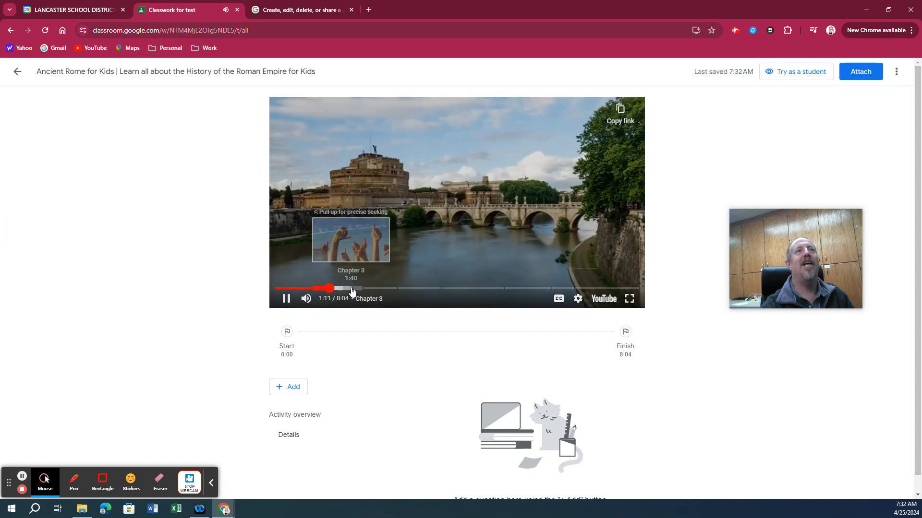
left_click(288, 300)
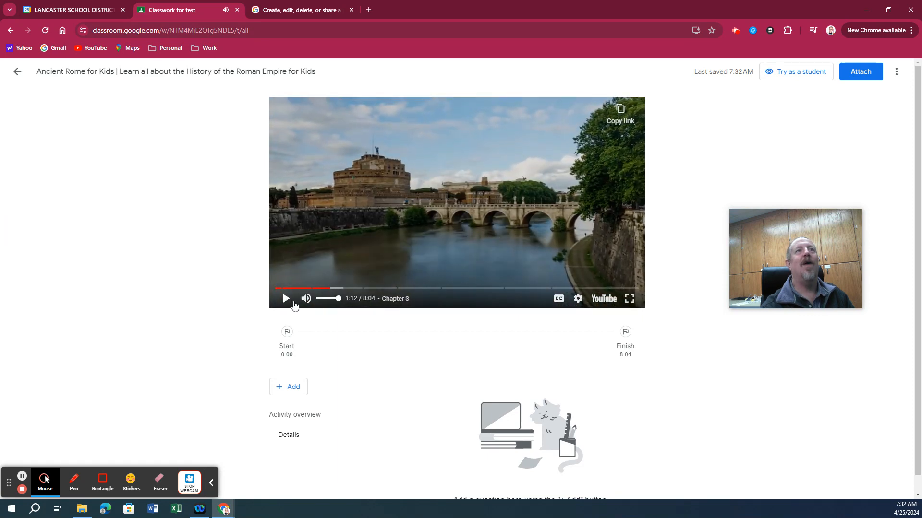
left_click(297, 387)
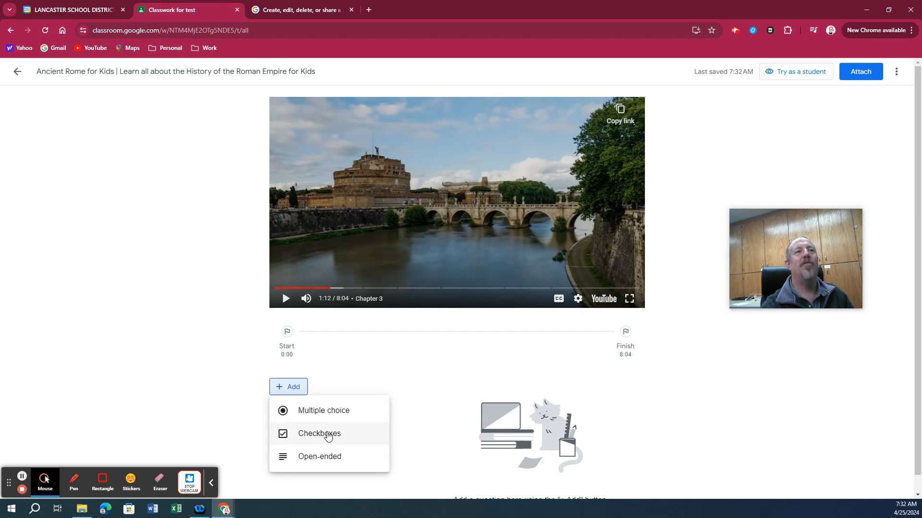
left_click(319, 456)
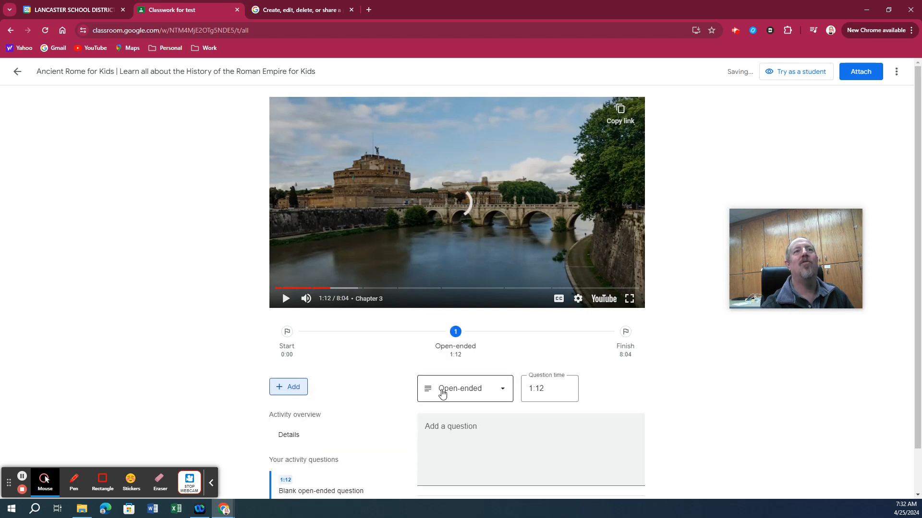
Enter and save the question "The Arch was a common architecutre achievement in Ancient Rome. How did the arch help support the bridge in this picture?".
left_click(460, 435)
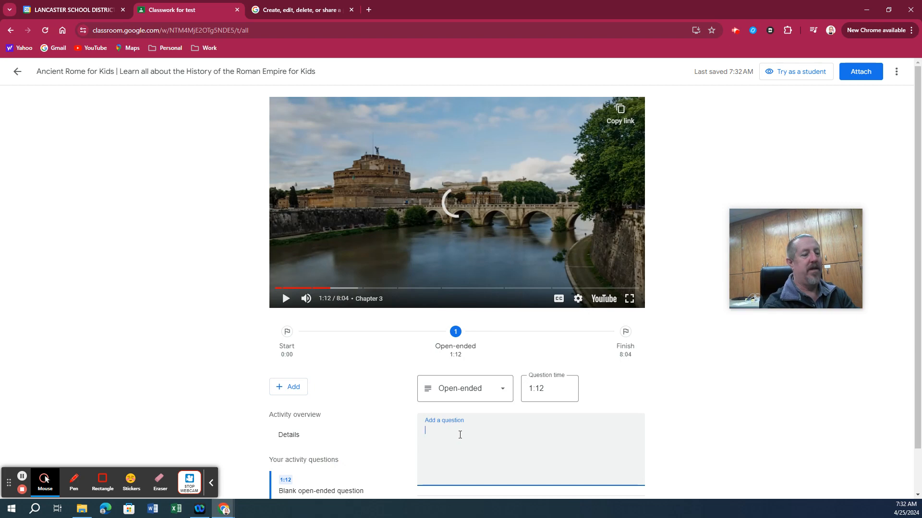
type("The")
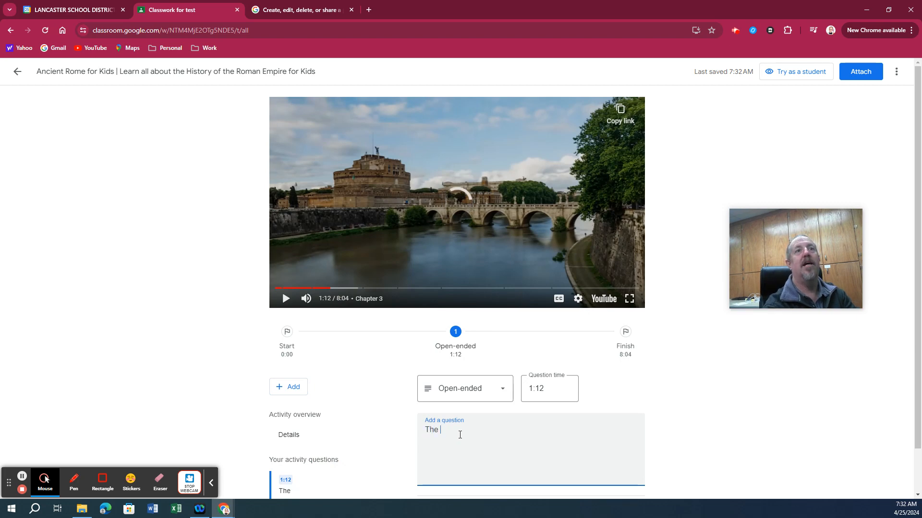
type(" Arch was a")
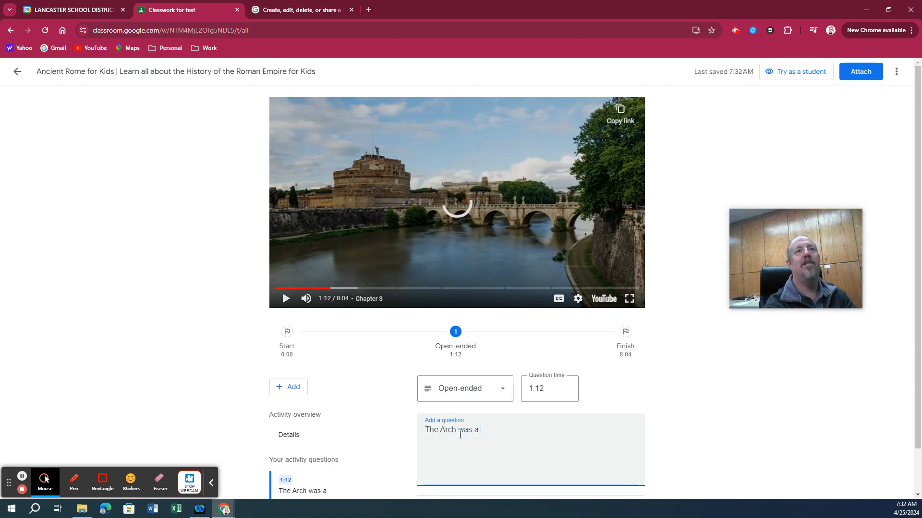
type(" commen")
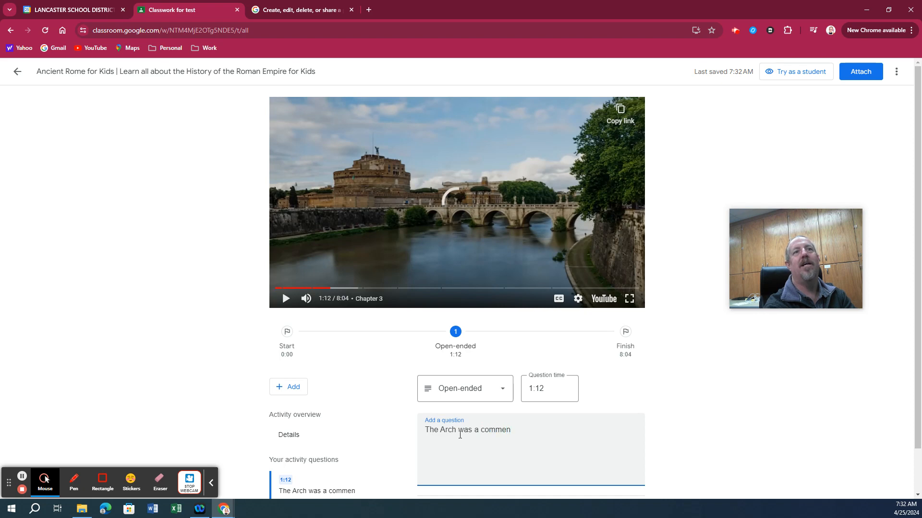
key("BackSpace")
key("BackSpace")
type("on archit")
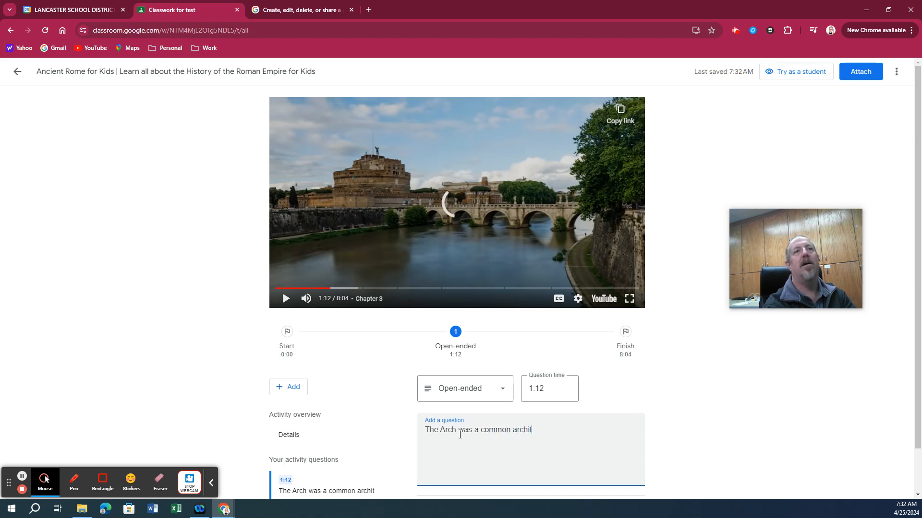
type("ecutre achievement in Ancient Rome.  How did the arch help s")
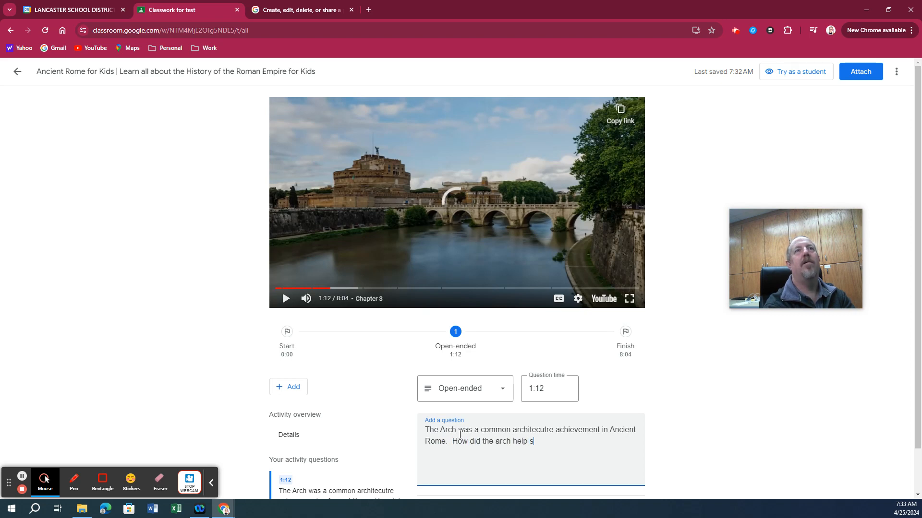
type("upport the bridge in this")
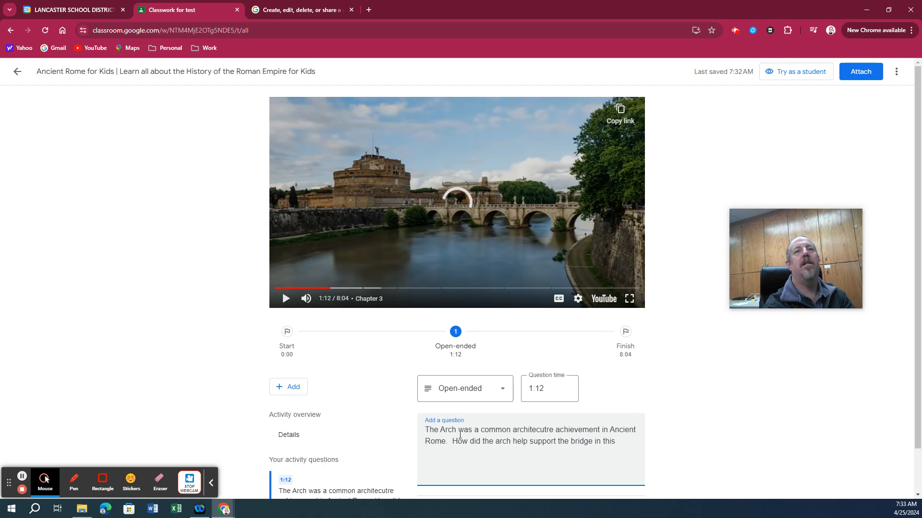
type("cture?")
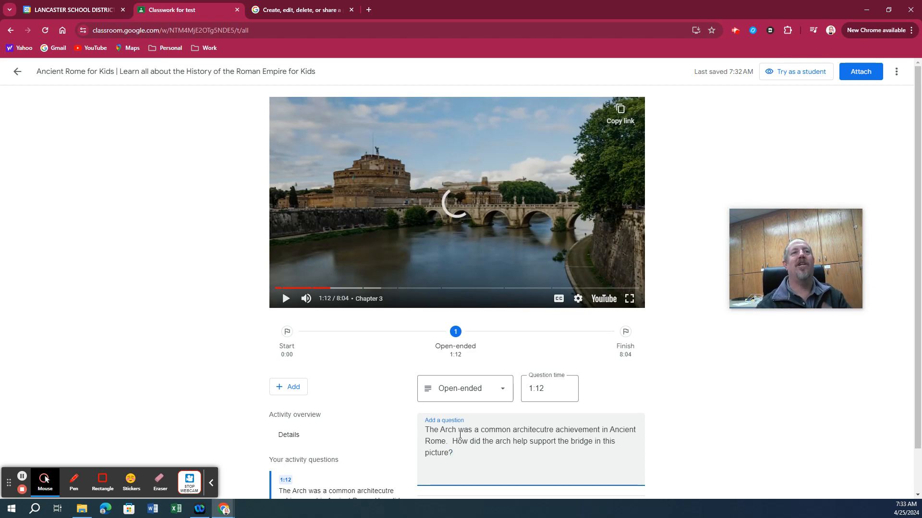
scroll(460, 431, "down", 1)
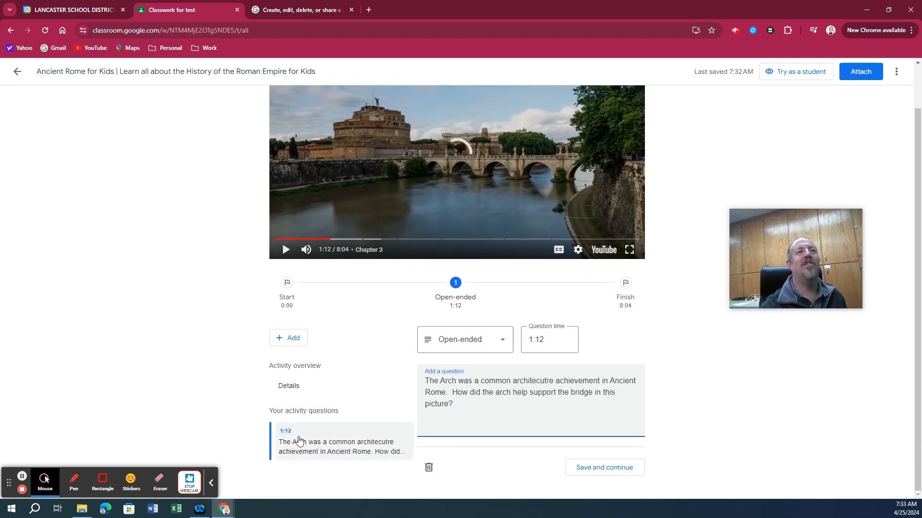
left_click(621, 471)
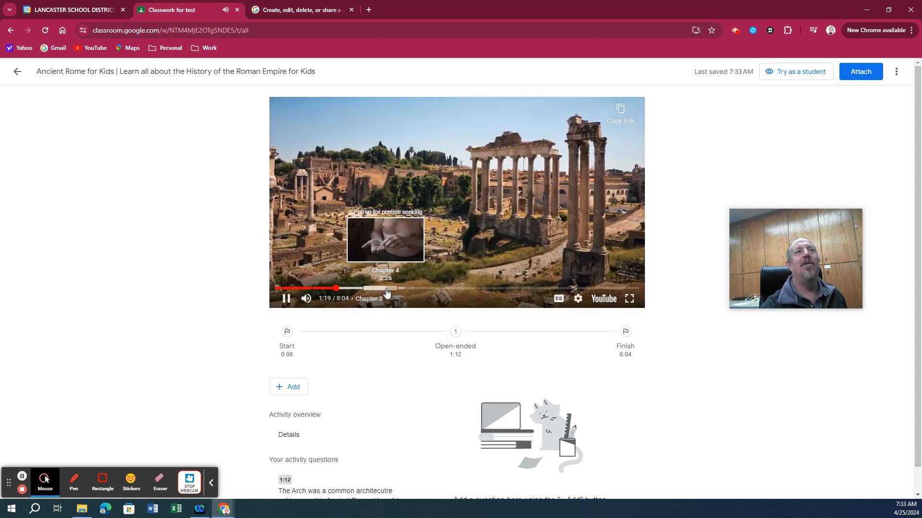
Skip ahead in the video, pause it at 5:18 and review the activity's question list.
left_click_drag(385, 289, 502, 289)
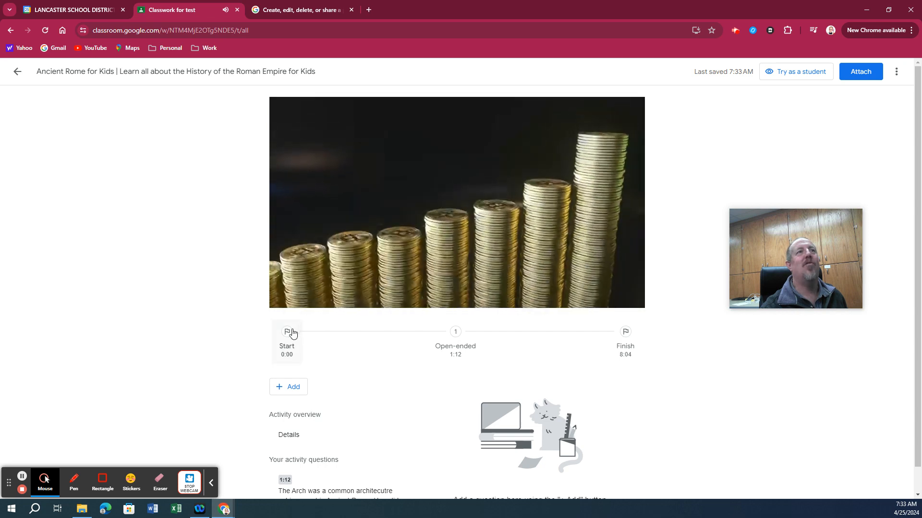
left_click(286, 300)
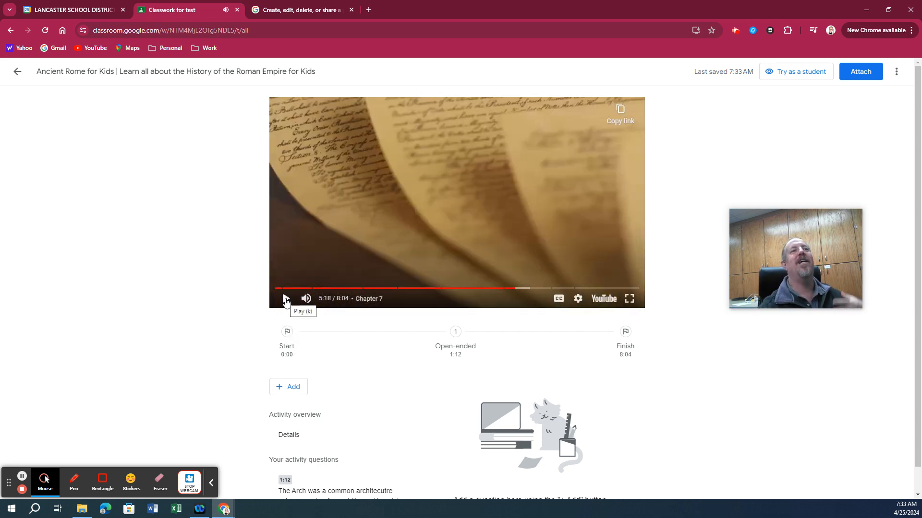
scroll(331, 379, "down", 1)
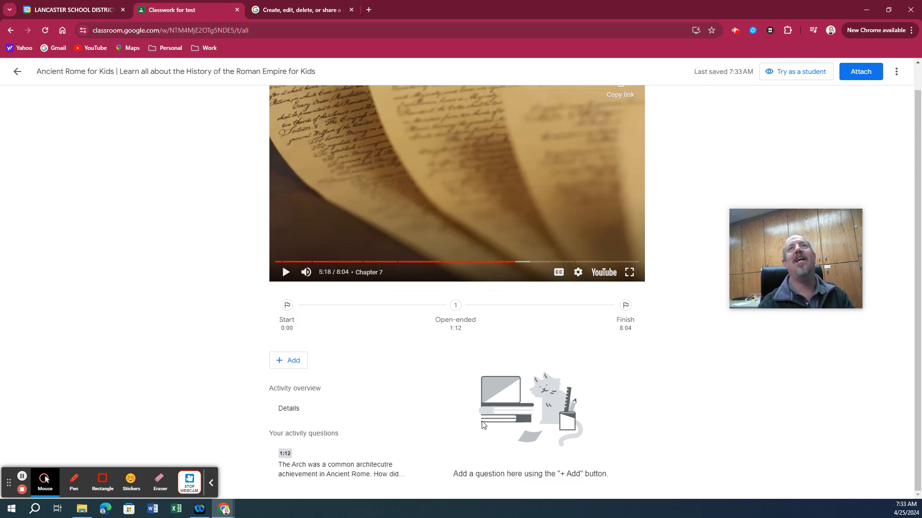
Try the activity as a student up to the open-ended question at 1:12, then return to the video's selection page.
left_click(801, 77)
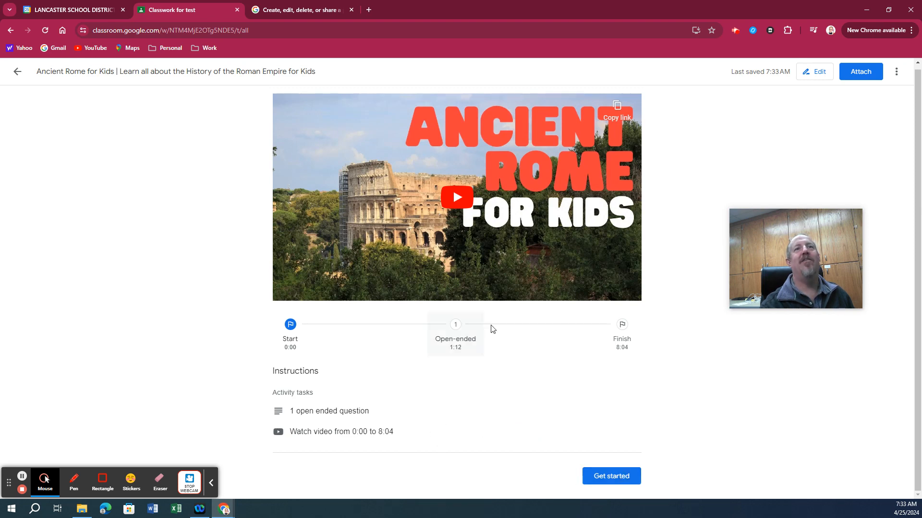
left_click(619, 476)
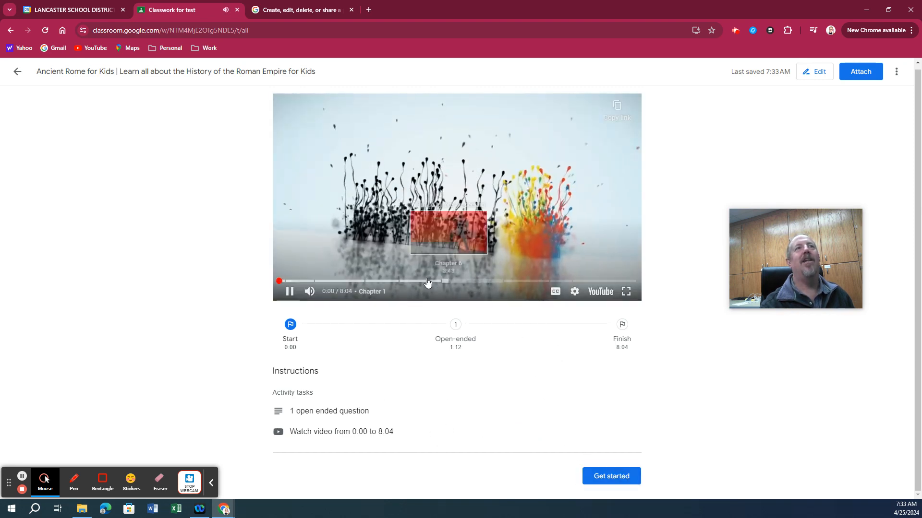
left_click(336, 286)
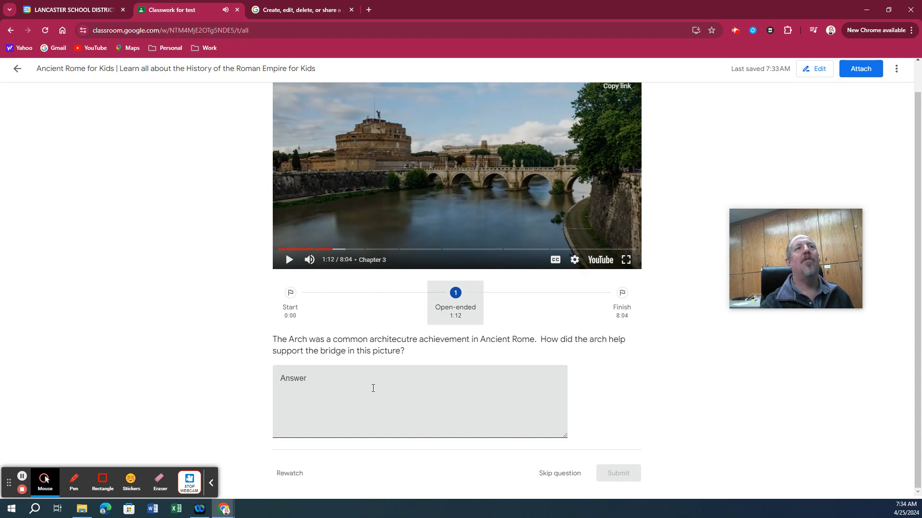
left_click(361, 386)
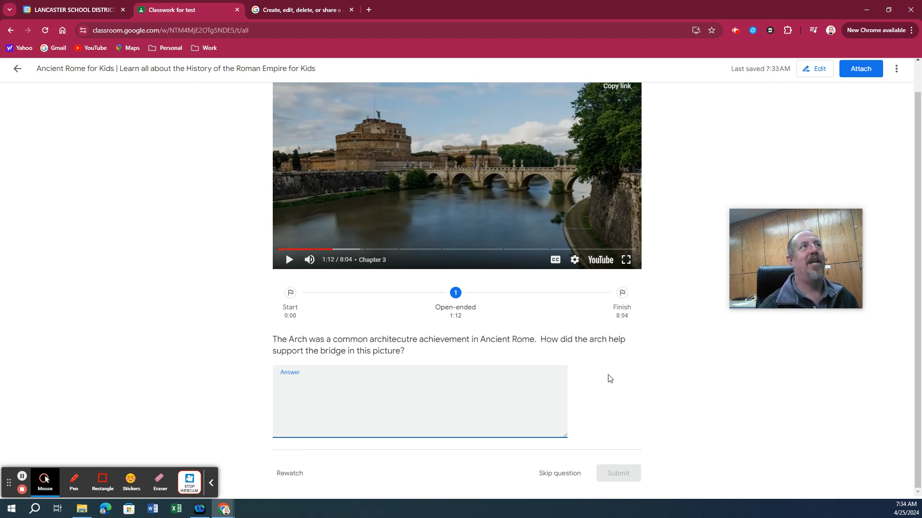
left_click(17, 68)
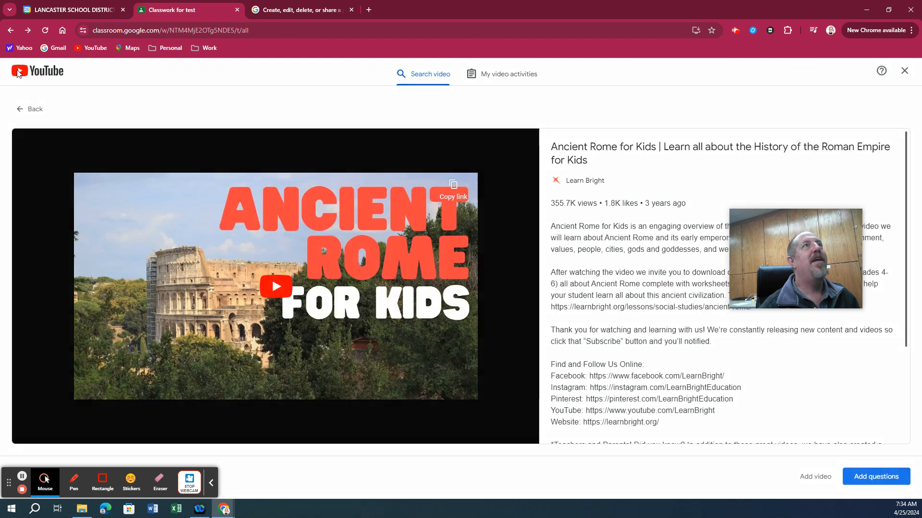
left_click(85, 10)
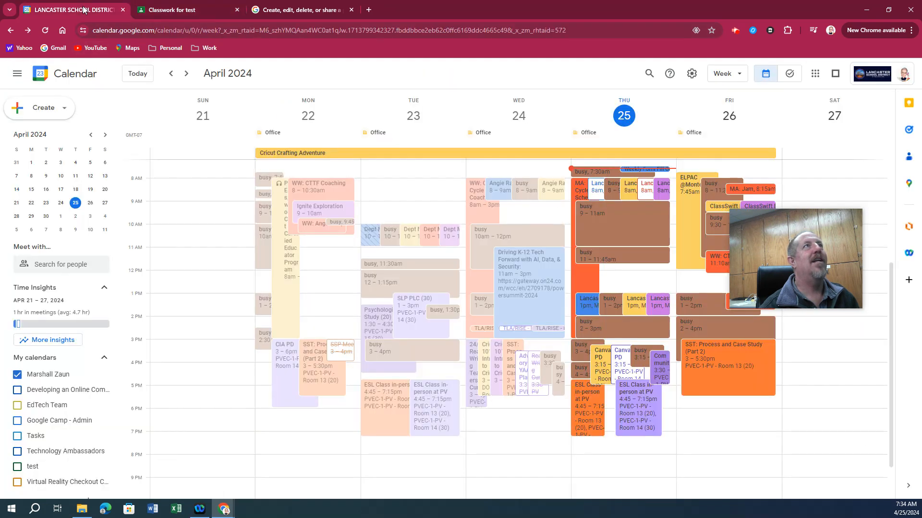
left_click(164, 8)
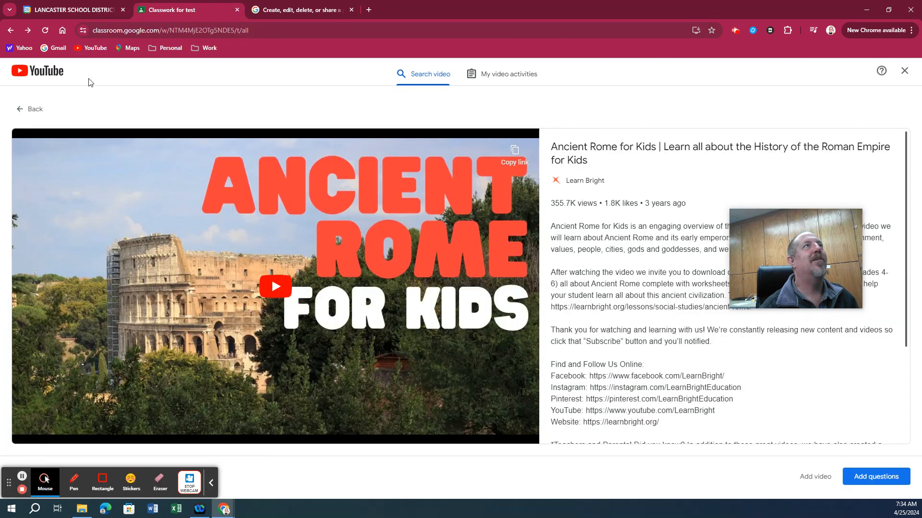
left_click(11, 31)
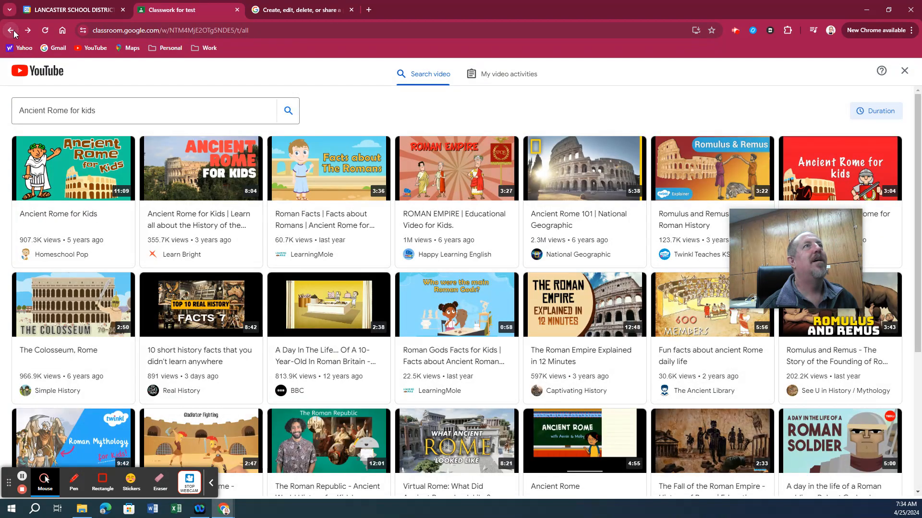
left_click(12, 31)
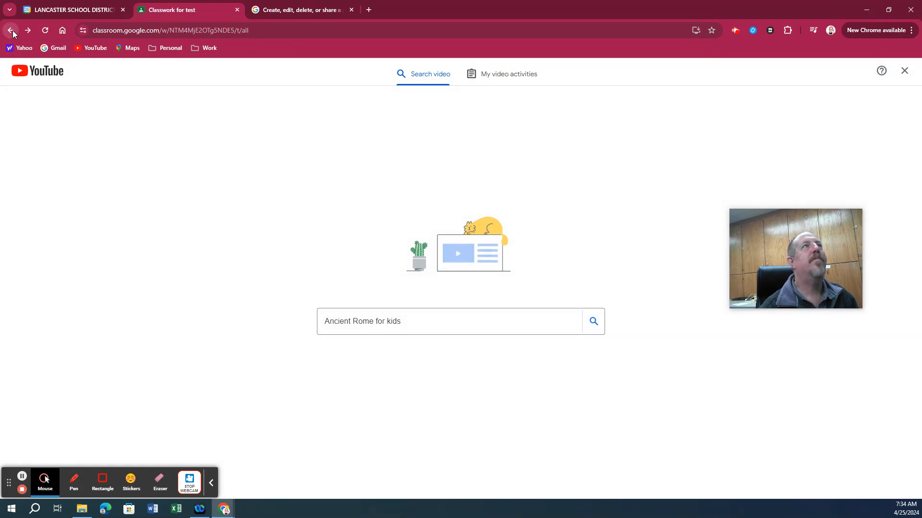
Leave the video picker by loading classroom.google.com and open the test class.
left_click(132, 30)
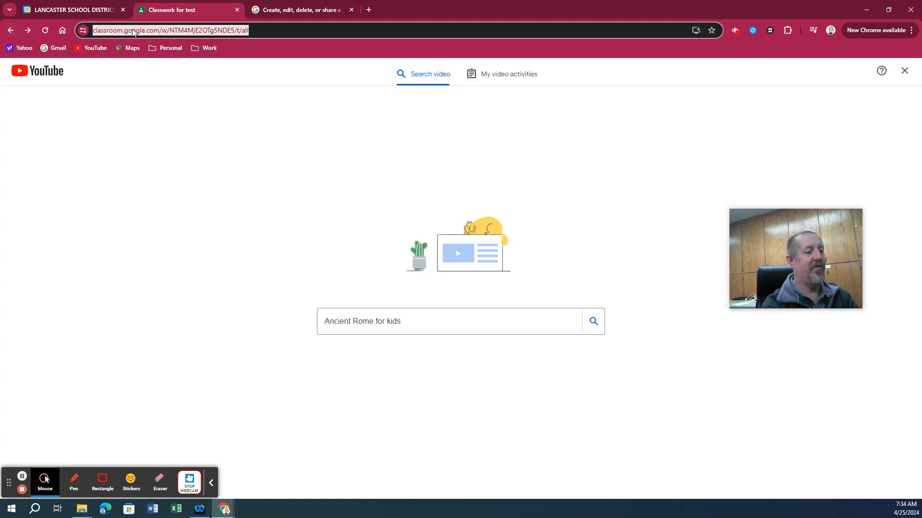
type("classr")
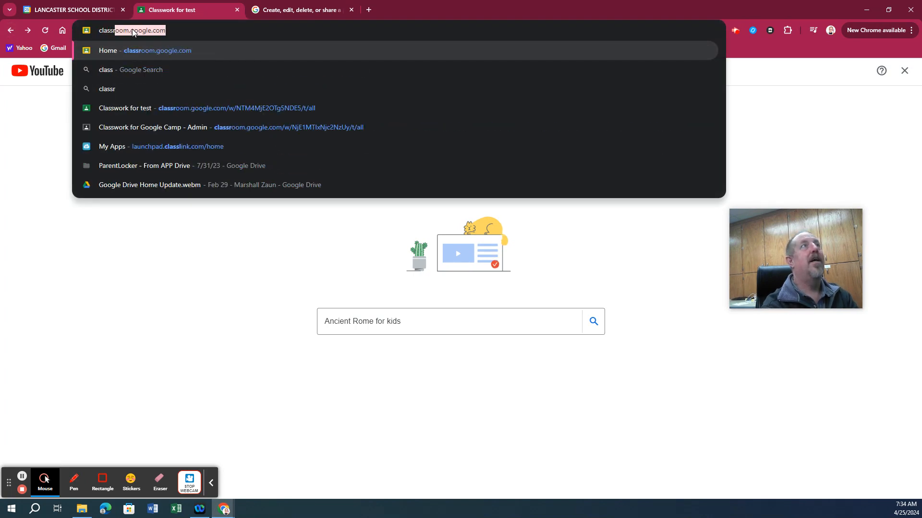
type("oom.google.co")
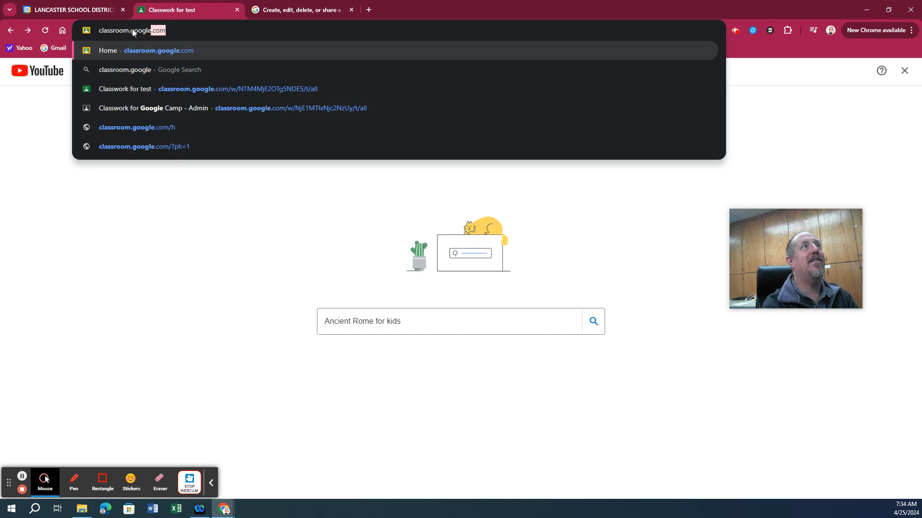
type("m")
key("Return")
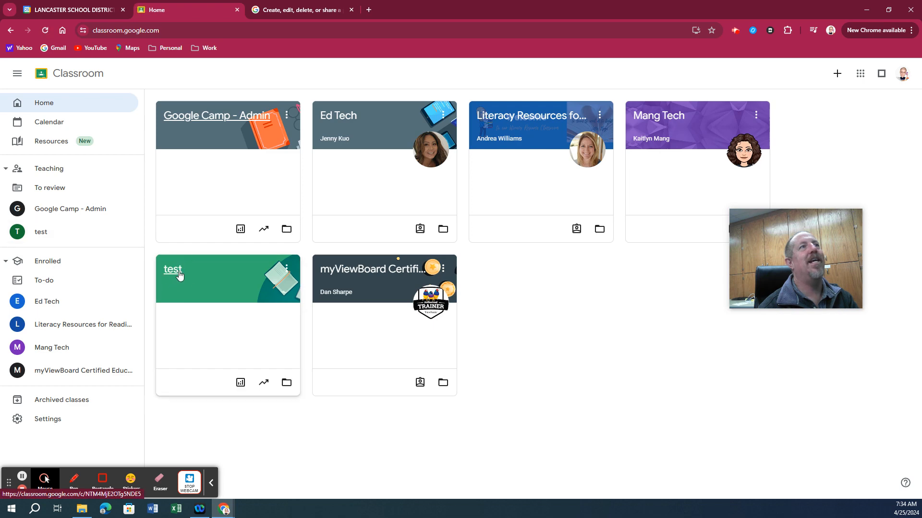
left_click(179, 274)
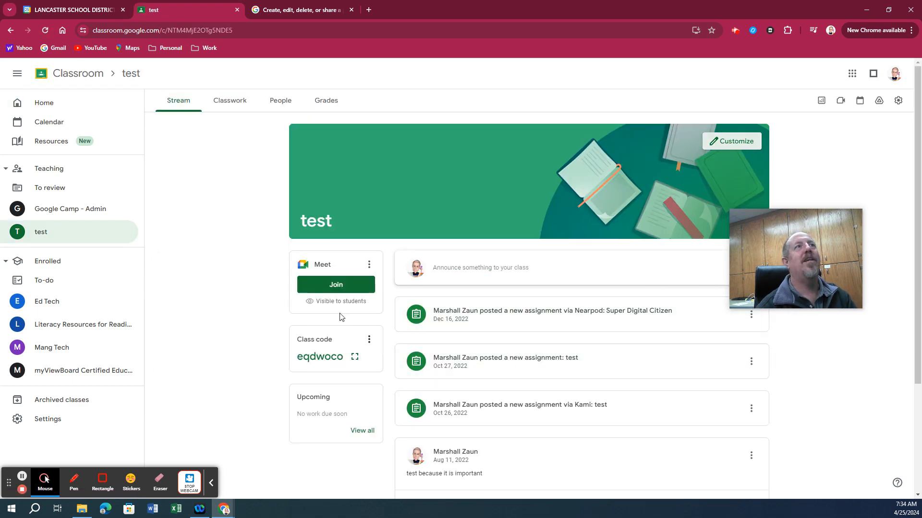
Create a new assignment in the test class's classwork and start a new practice set for it.
left_click_drag(767, 267, 819, 205)
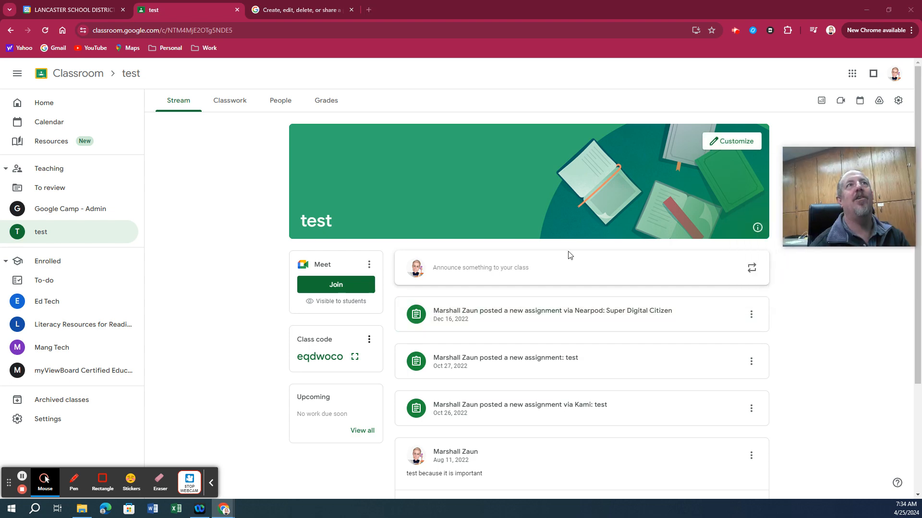
left_click(228, 101)
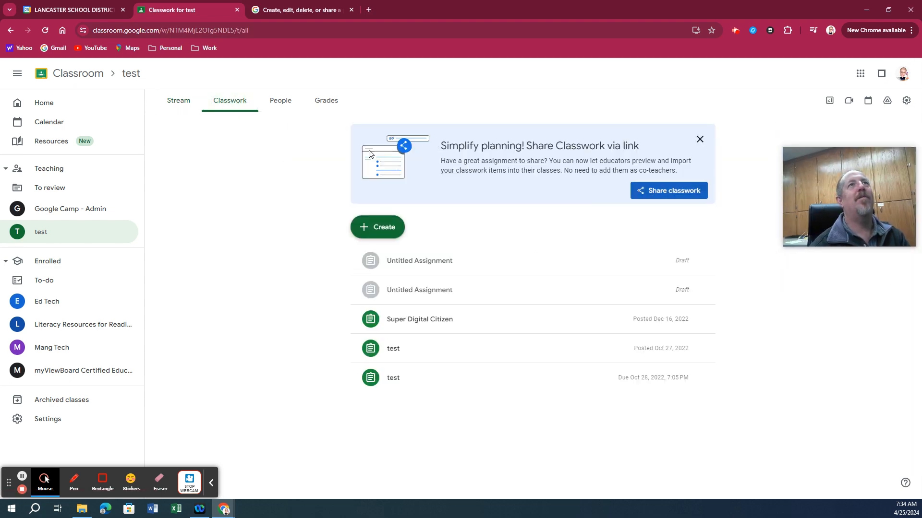
left_click(382, 227)
left_click(415, 304)
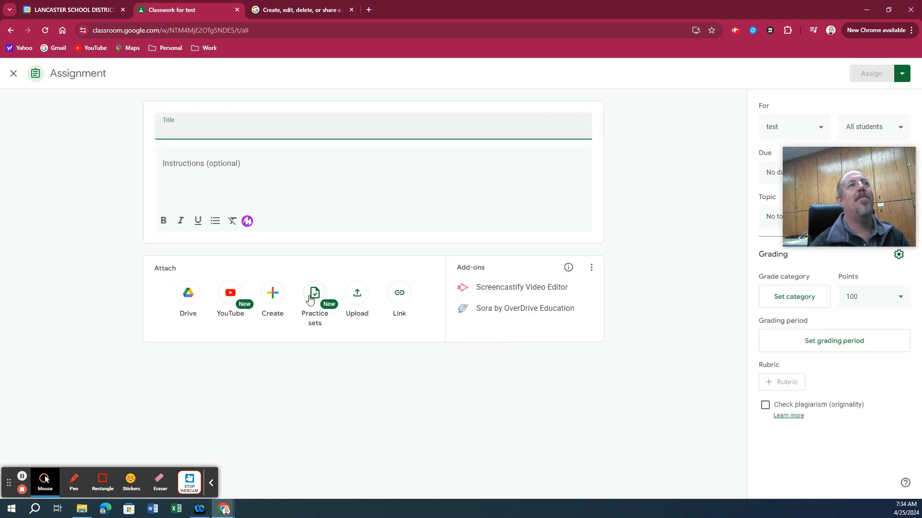
left_click(310, 299)
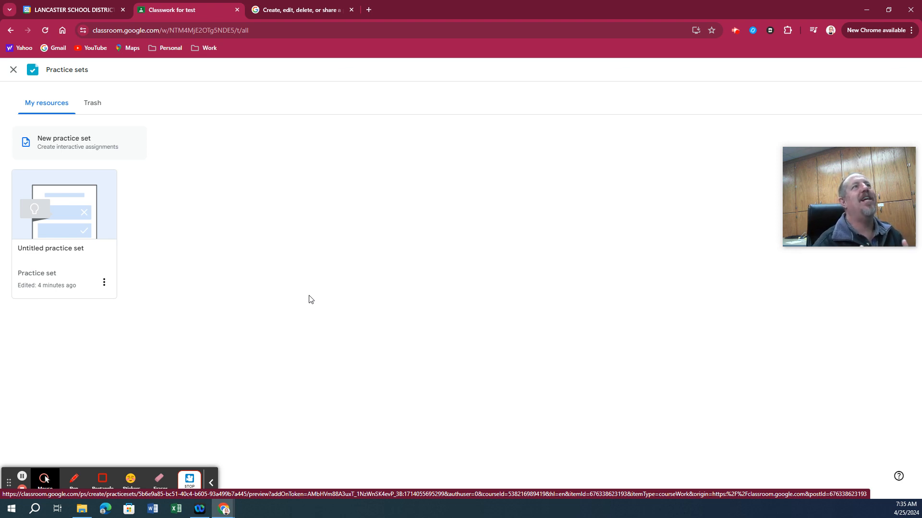
left_click(80, 143)
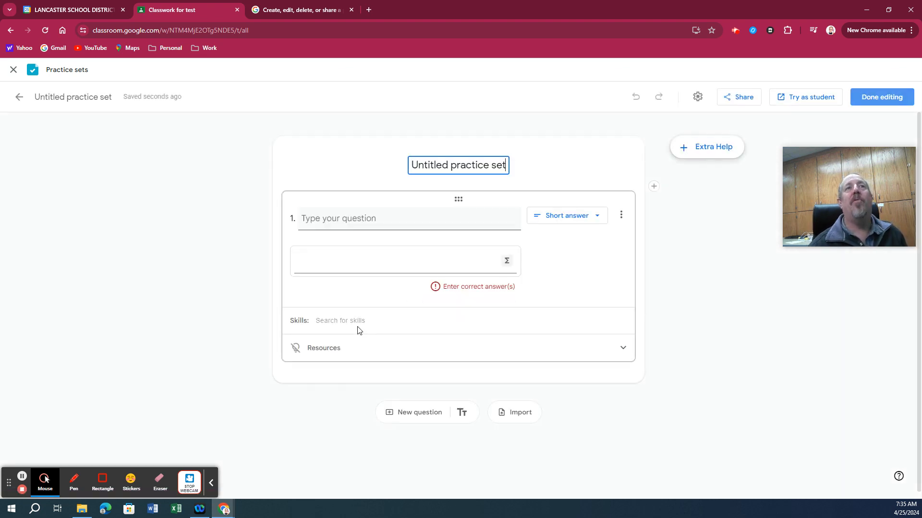
Review the first question's answer types and resources, and the options for inserting more content into the practice set.
left_click(554, 222)
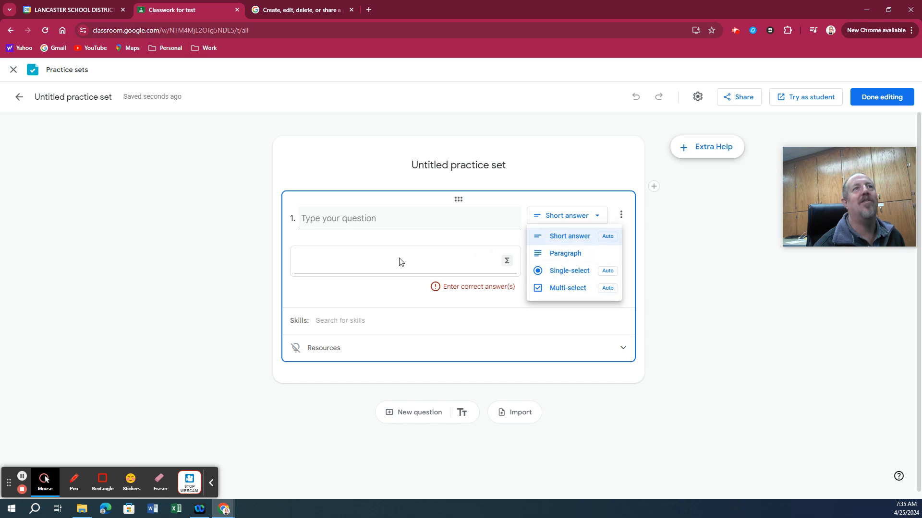
left_click(382, 222)
left_click(382, 221)
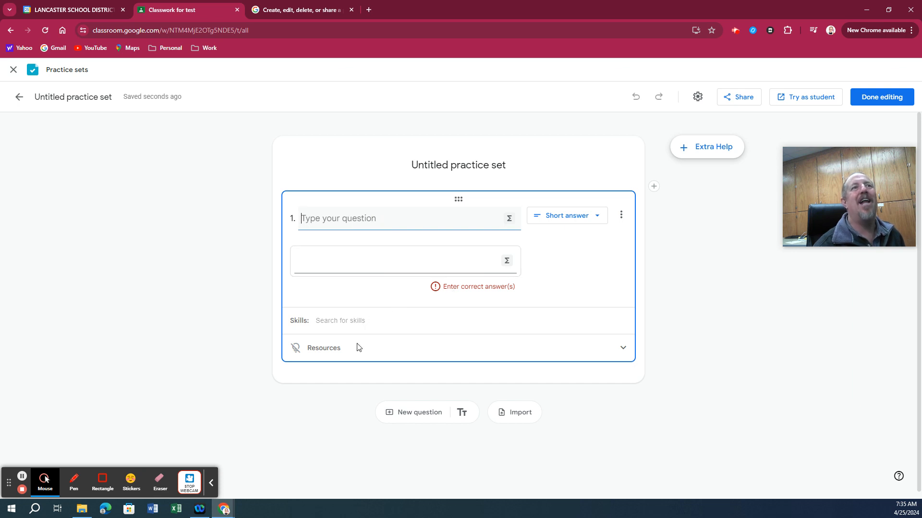
left_click(622, 347)
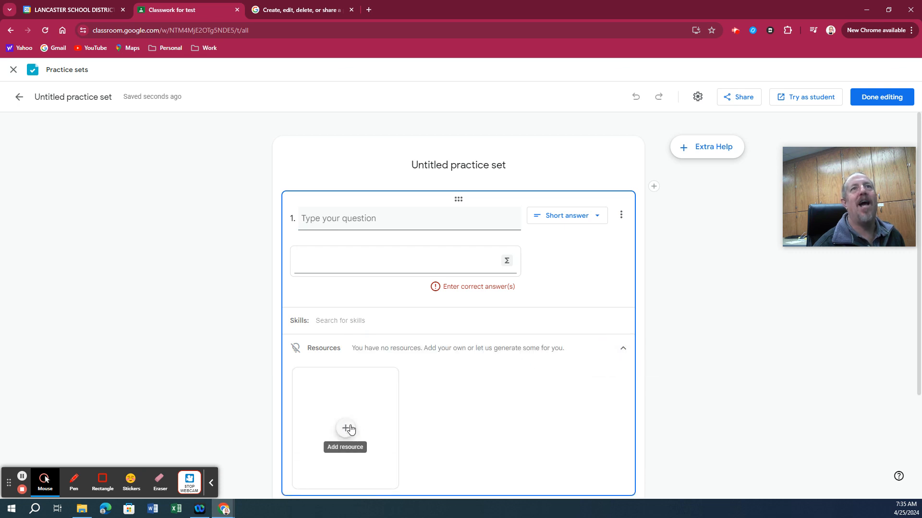
left_click(655, 187)
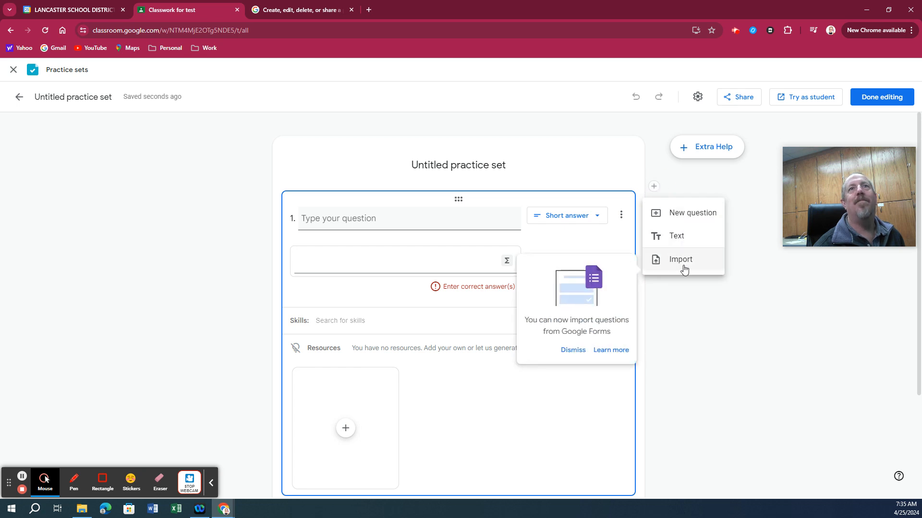
left_click(704, 341)
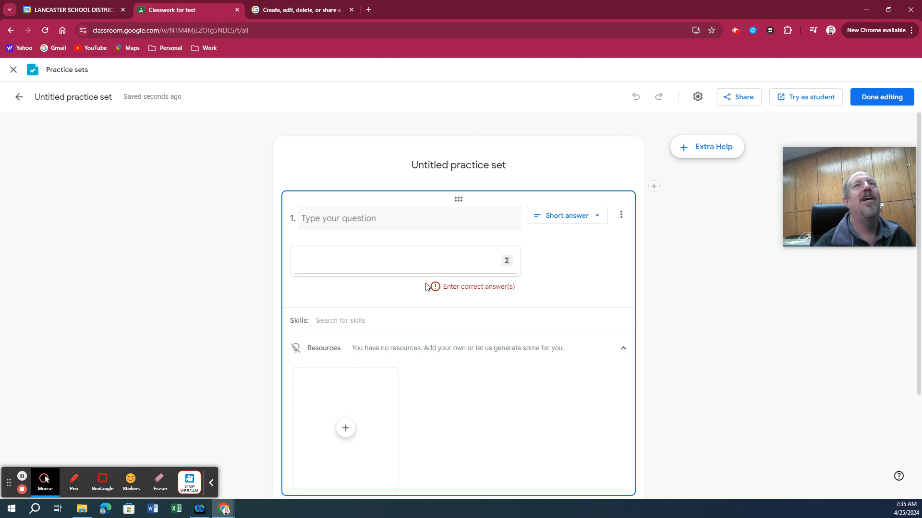
Show the practice set's Extra Help and review the kinds of resources that can be added.
left_click(700, 147)
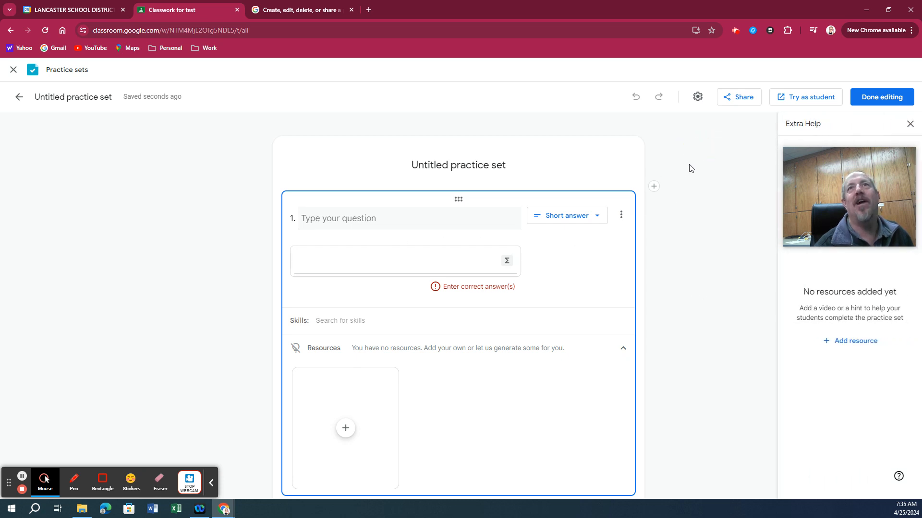
left_click_drag(844, 185, 678, 170)
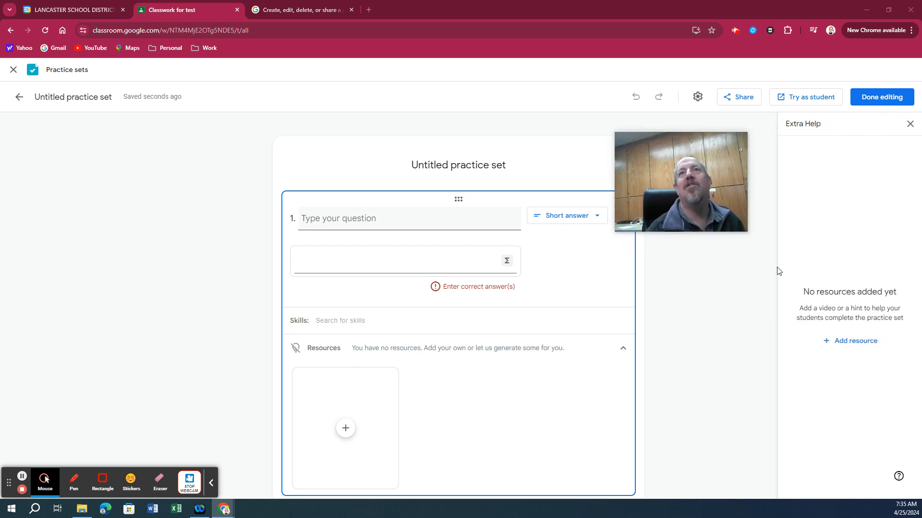
left_click(840, 343)
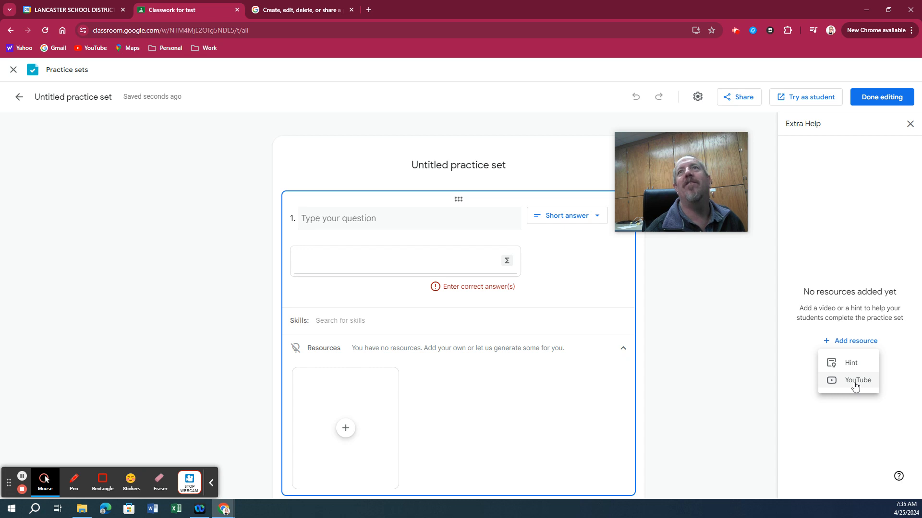
left_click(907, 124)
left_click(423, 221)
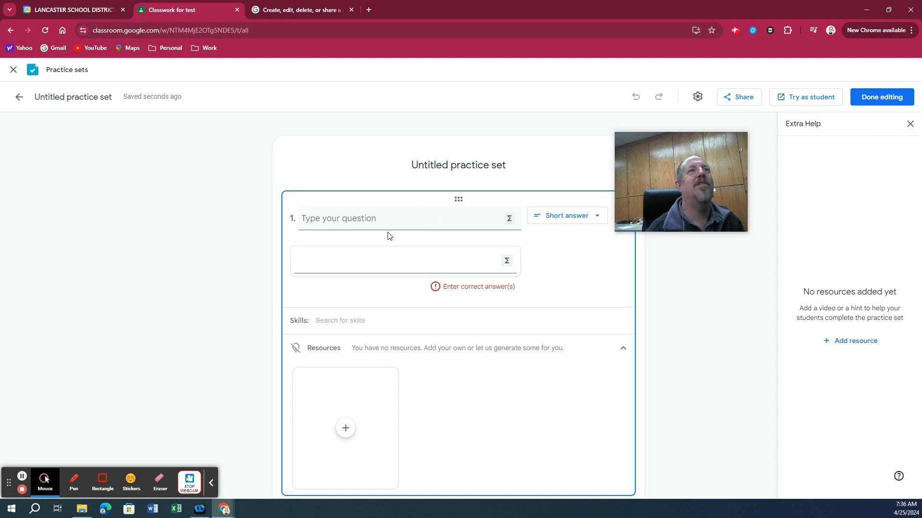
left_click_drag(624, 164, 692, 205)
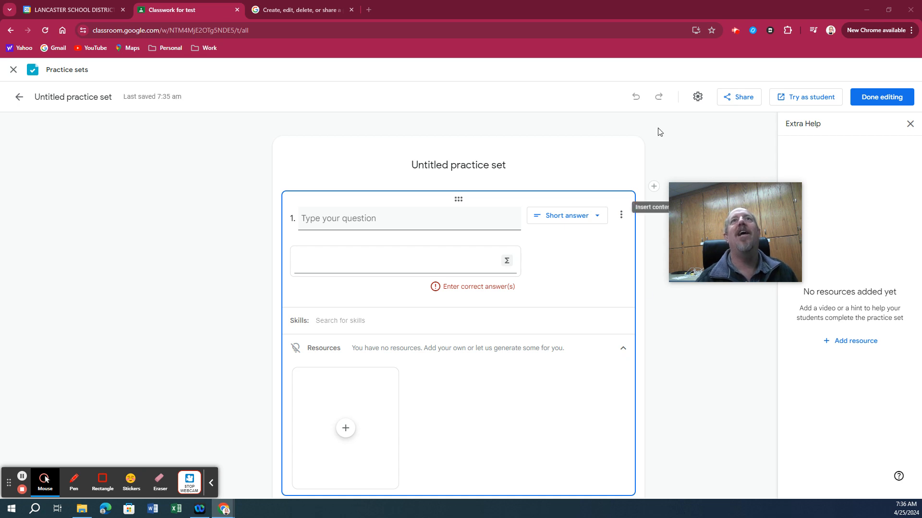
Review the practice set's autograding settings, including Ignore capitalization, and leave them without saving.
left_click(698, 96)
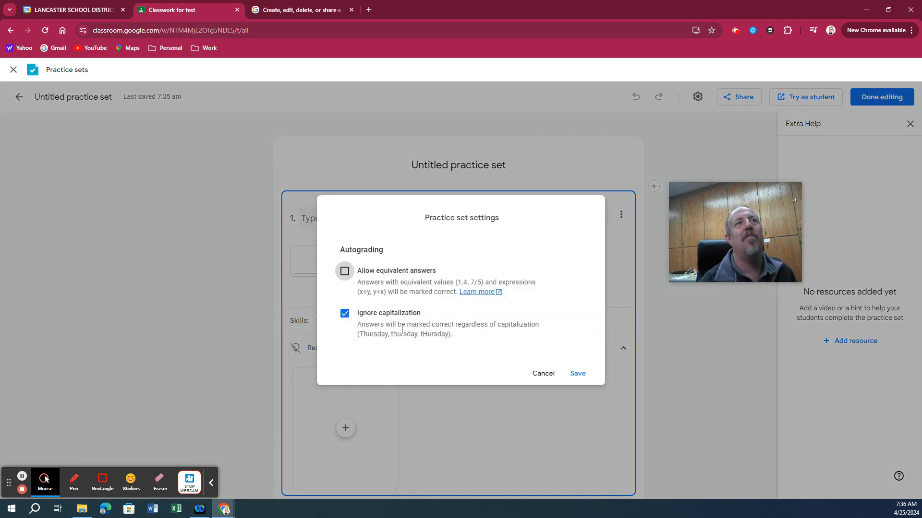
left_click_drag(356, 310, 485, 346)
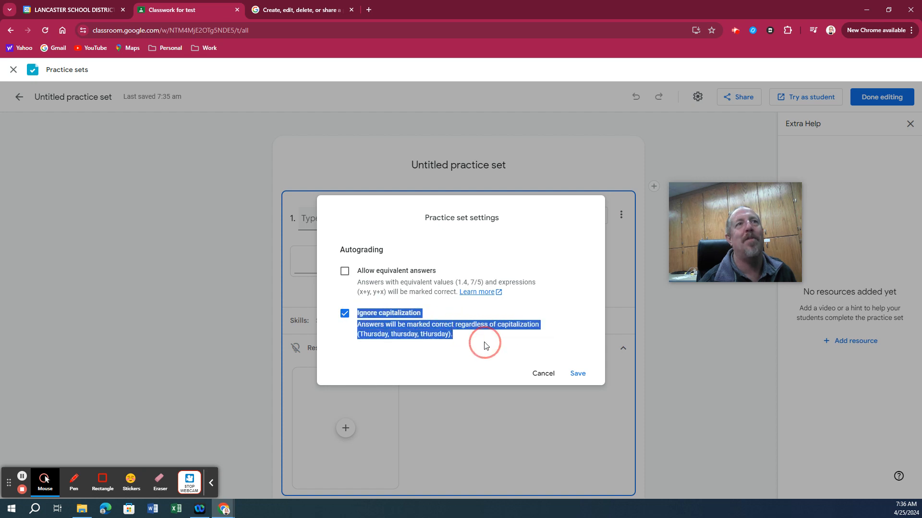
left_click(485, 343)
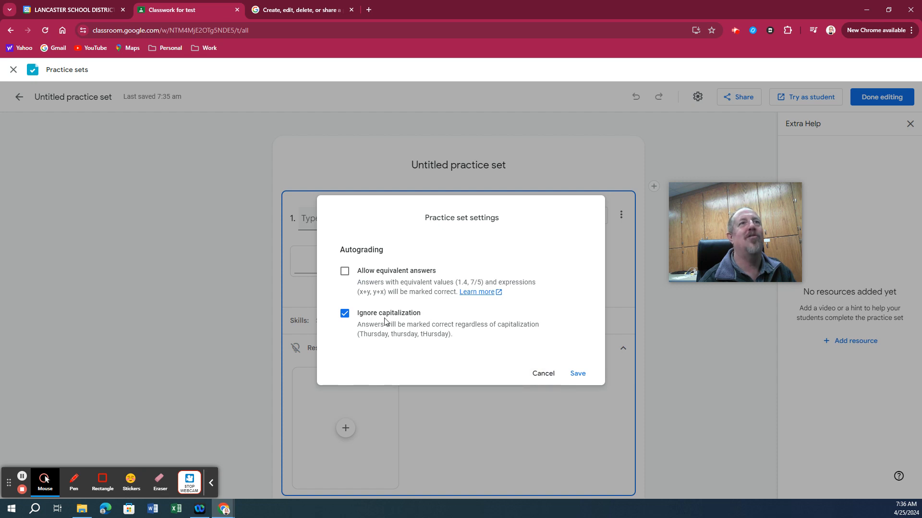
left_click(542, 376)
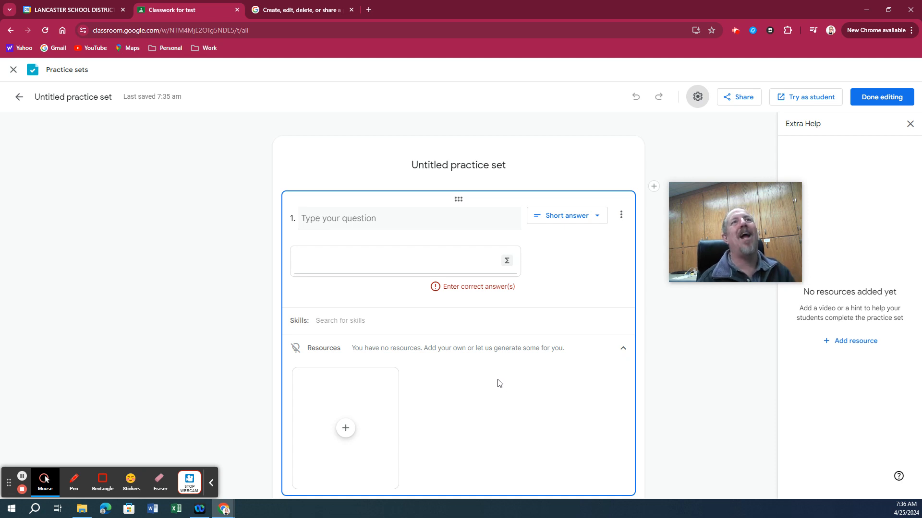
Add three more blank short-answer questions to the end of the practice set.
scroll(491, 379, "down", 2)
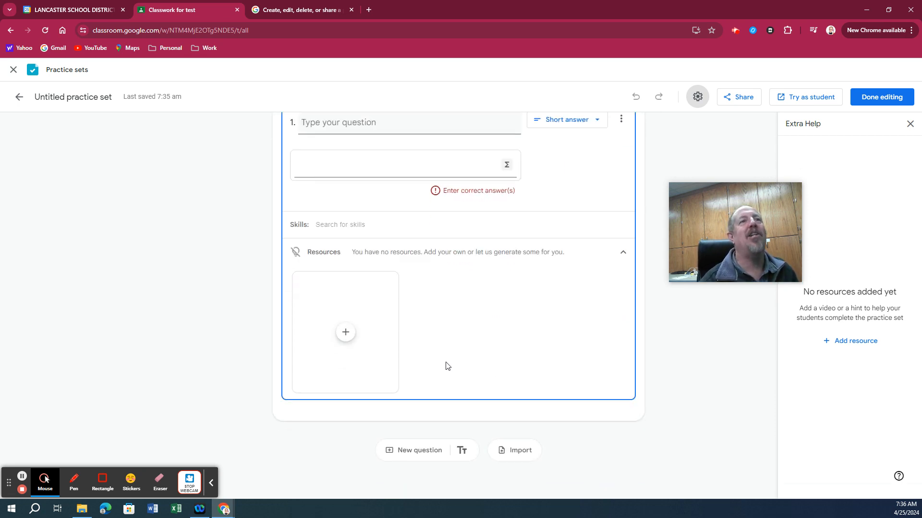
left_click(430, 454)
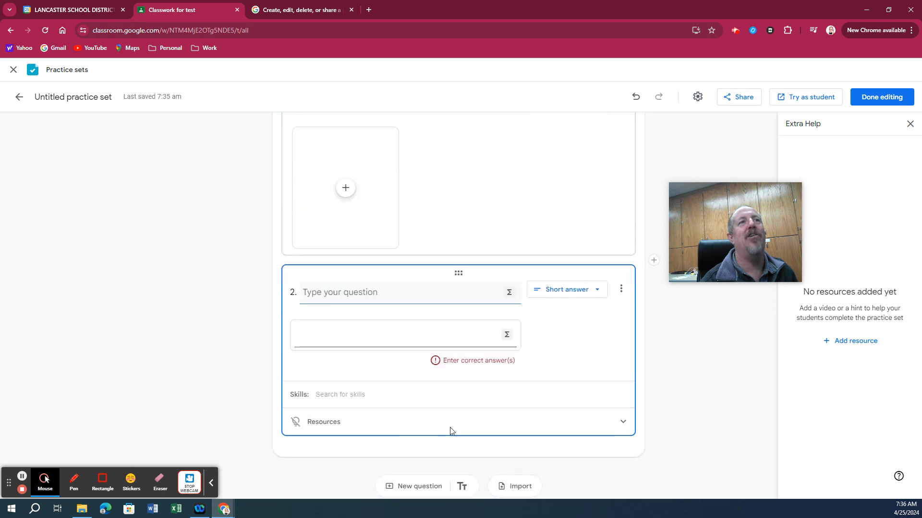
left_click(438, 410)
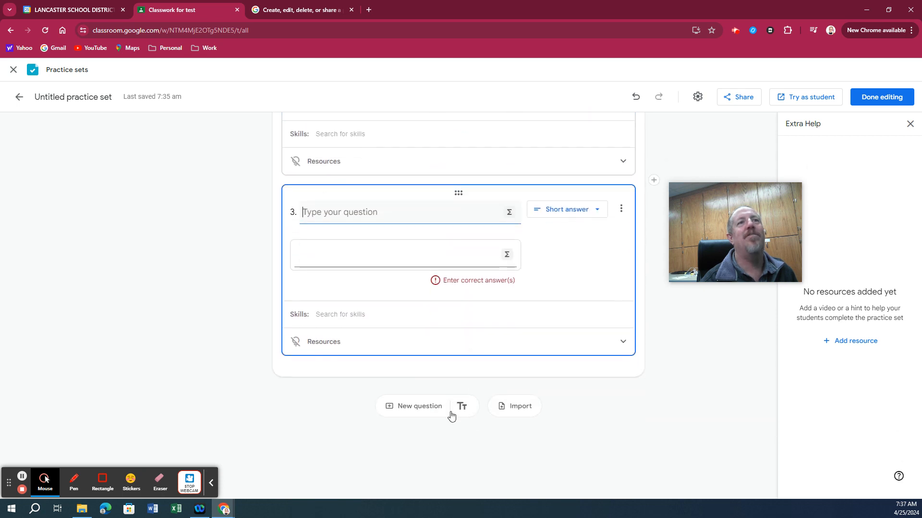
left_click(449, 412)
Browse the recent Drive files available for importing questions, then leave the file selection without choosing one.
left_click(507, 407)
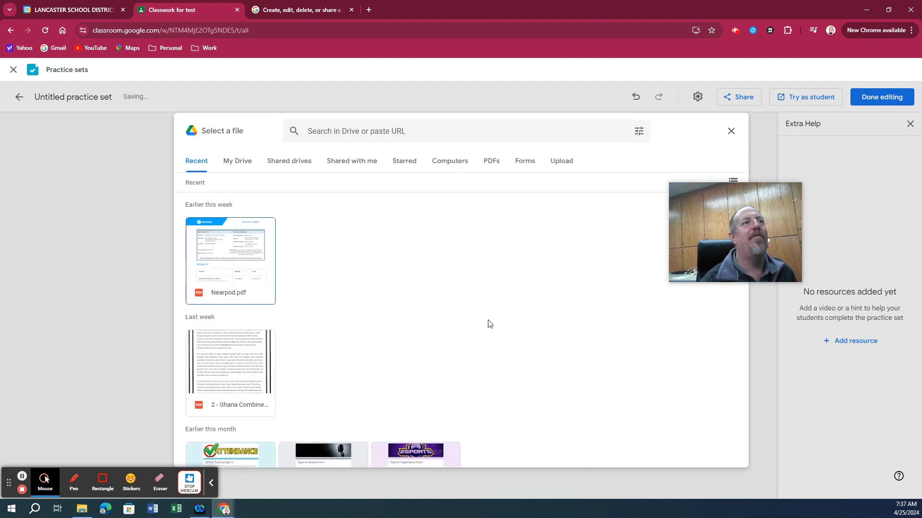
scroll(488, 324, "down", 6)
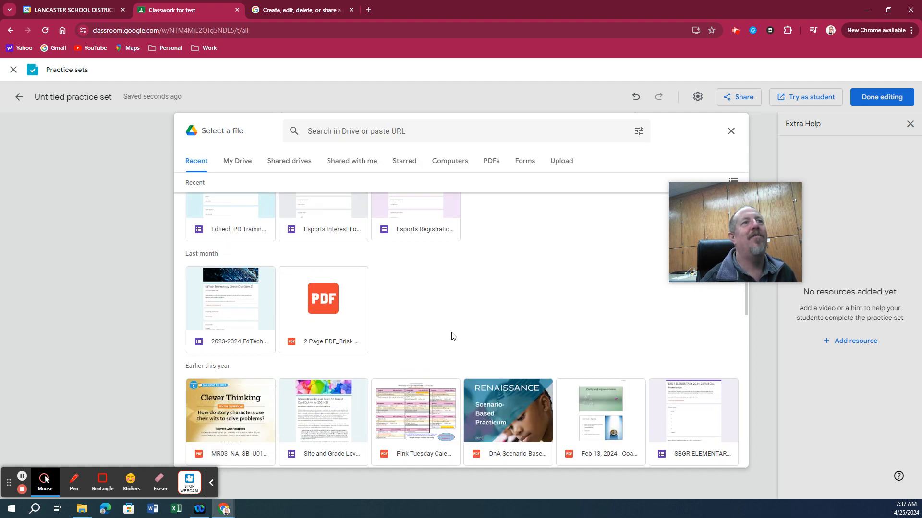
left_click(730, 132)
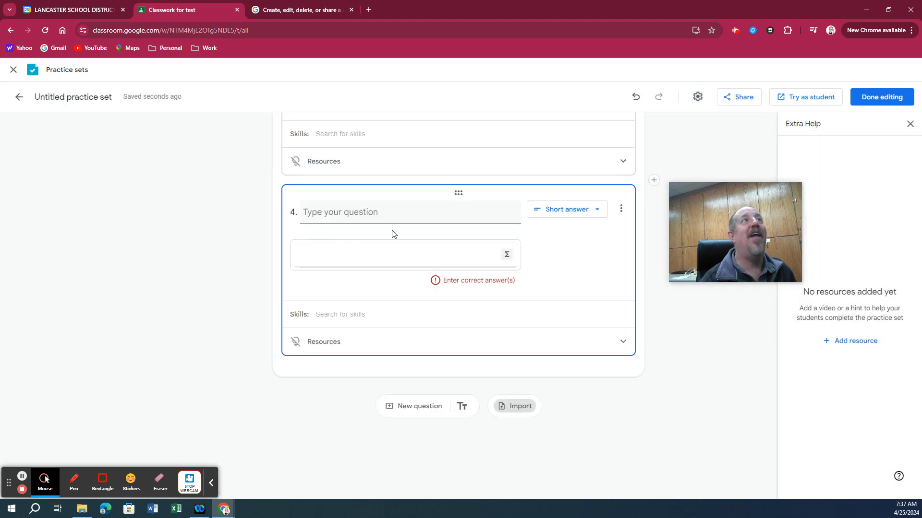
Leave the practice set, review the options of the older untitled practice set and return to the assignment form.
left_click(19, 97)
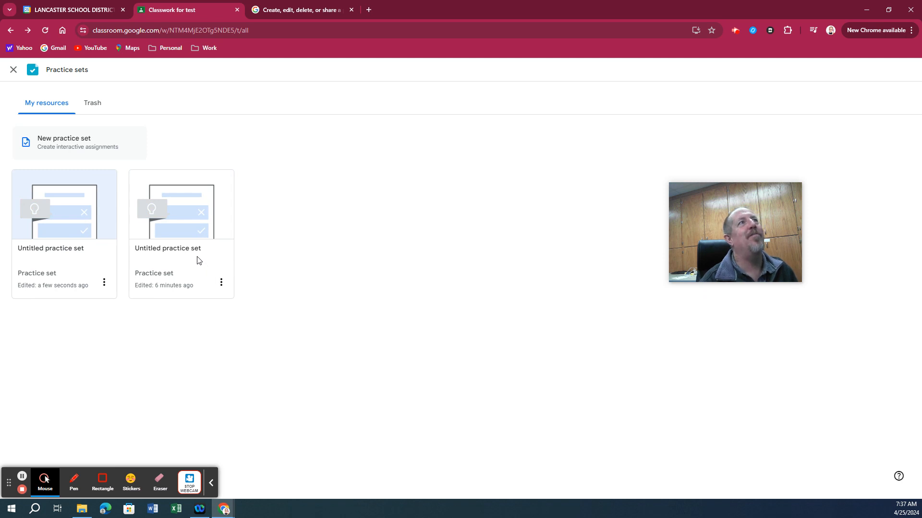
left_click(221, 282)
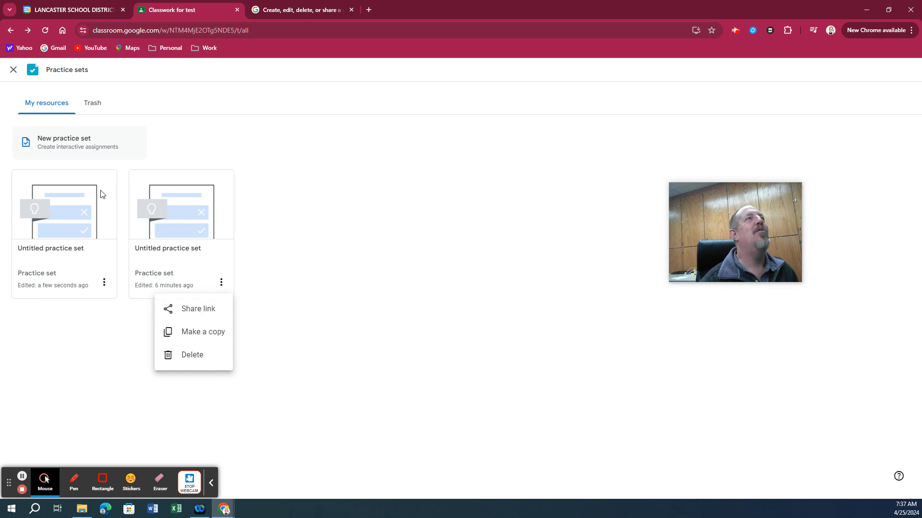
left_click(13, 73)
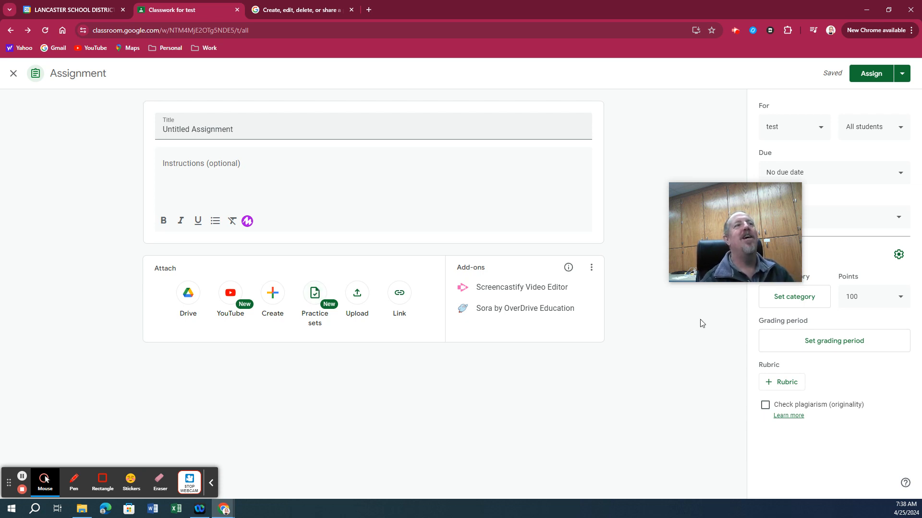
mouse_move(707, 269)
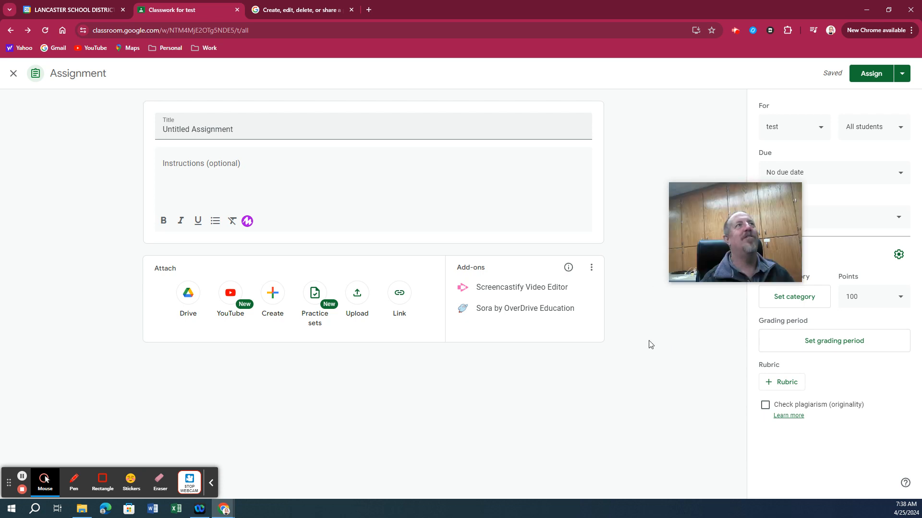